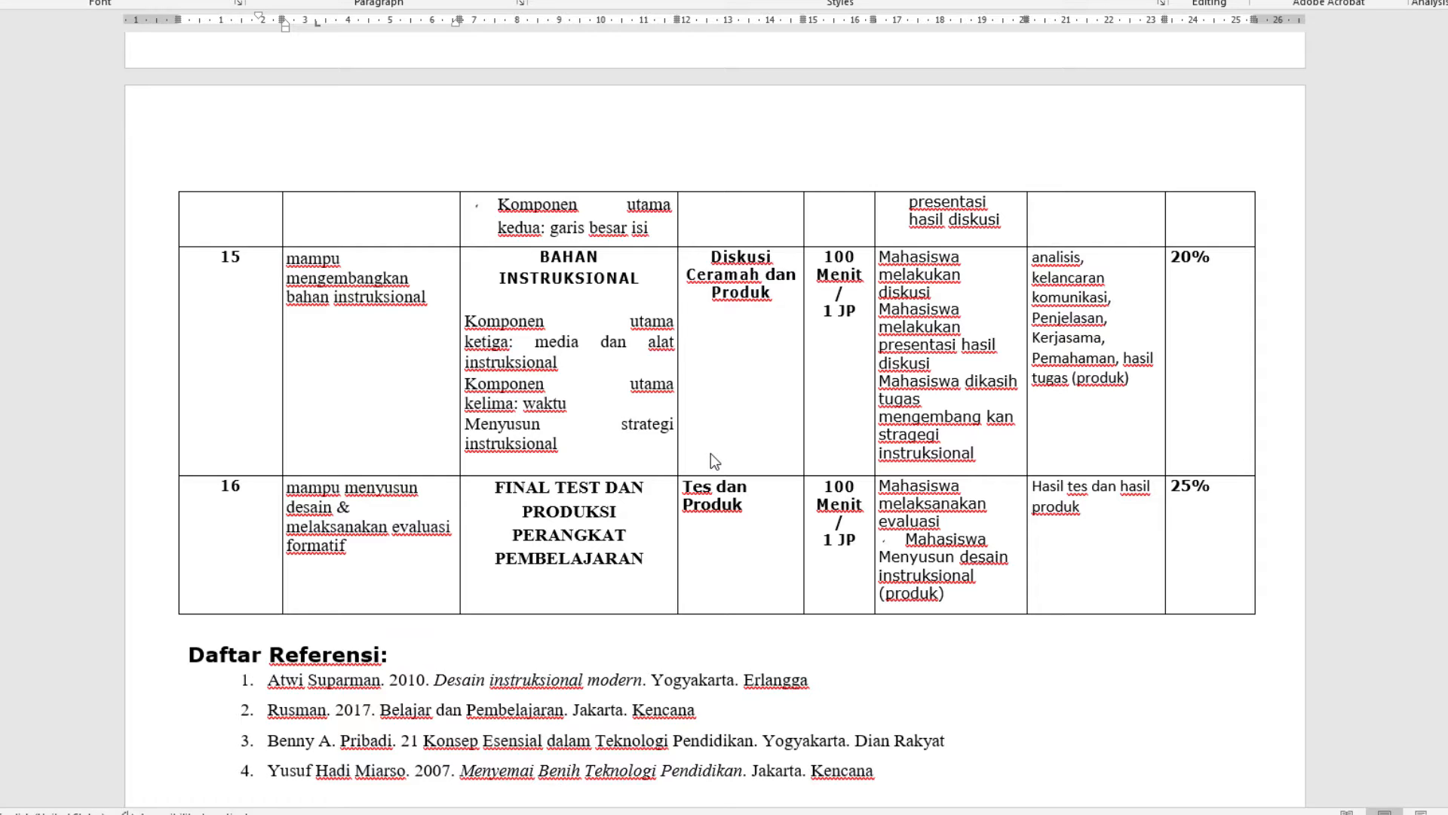
Try to adjust the boundary between rows 15 and 16 of the table
left_click(567, 445)
mouse_move(596, 475)
left_mouse_down()
mouse_move(608, 381)
mouse_move(608, 592)
mouse_move(604, 353)
mouse_move(618, 480)
left_mouse_up()
mouse_move(646, 475)
left_mouse_down()
mouse_move(615, 537)
mouse_move(631, 405)
mouse_move(638, 483)
left_mouse_up()
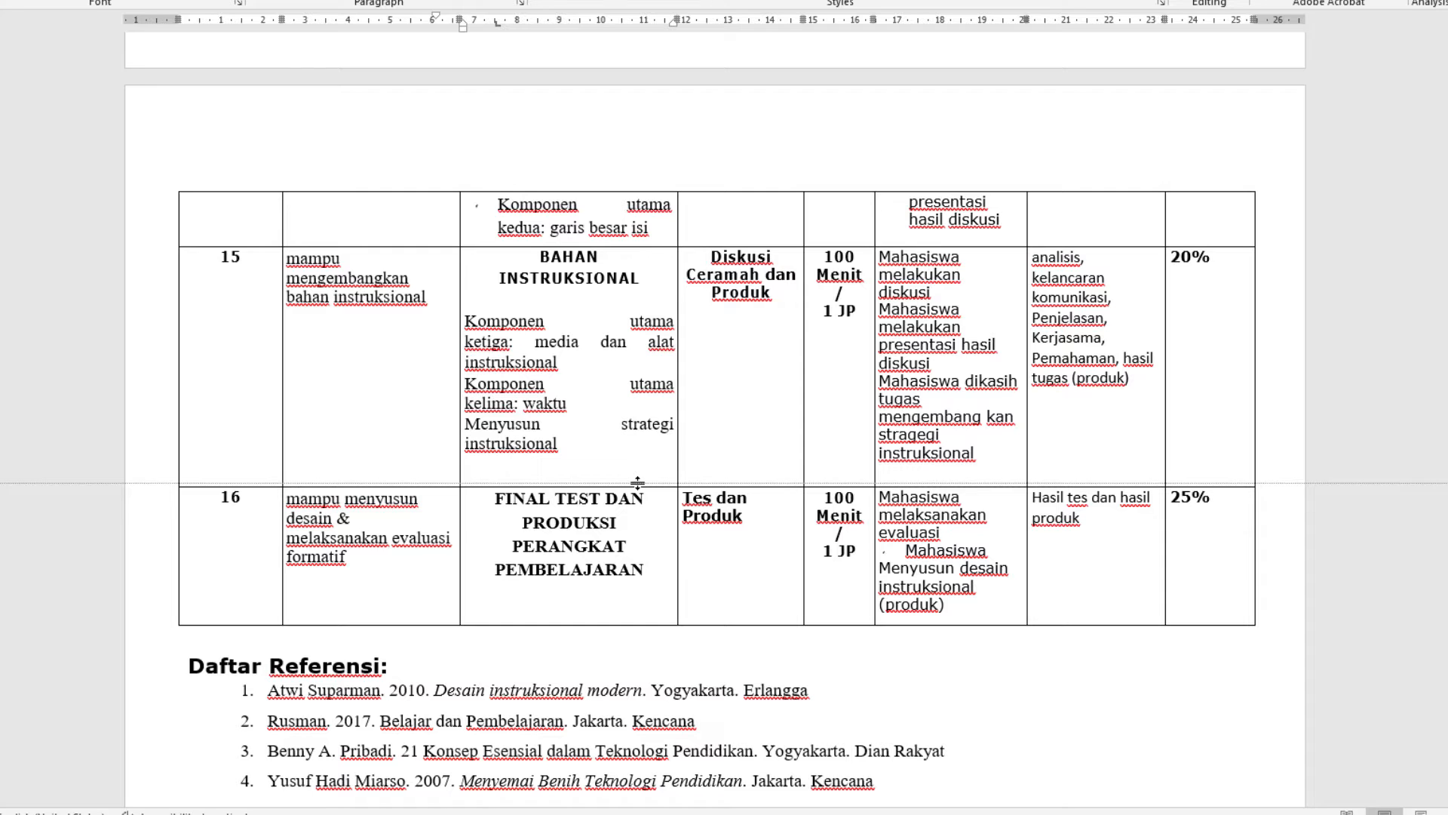
left_click_drag(637, 483, 632, 475)
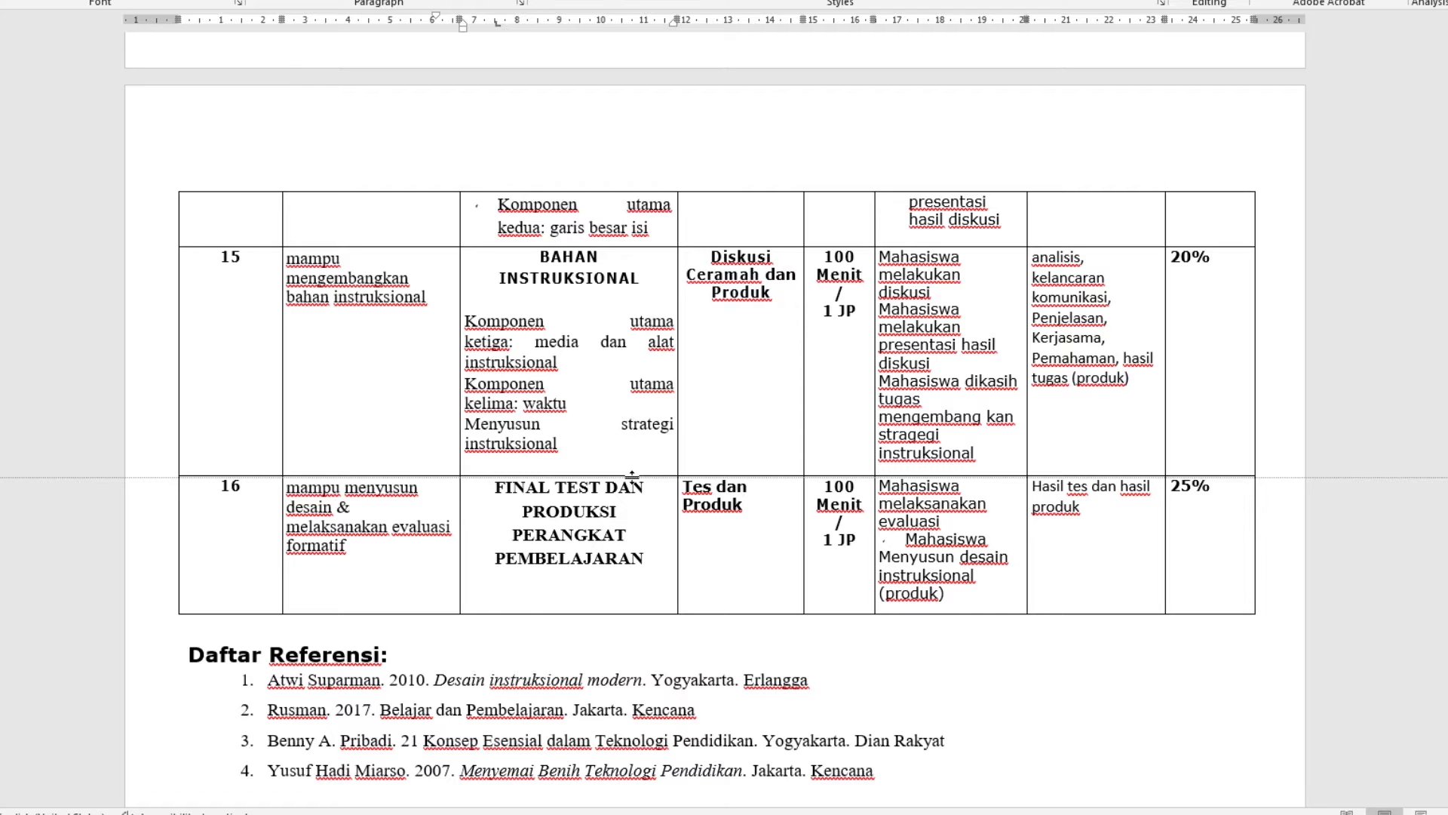
left_click(633, 476)
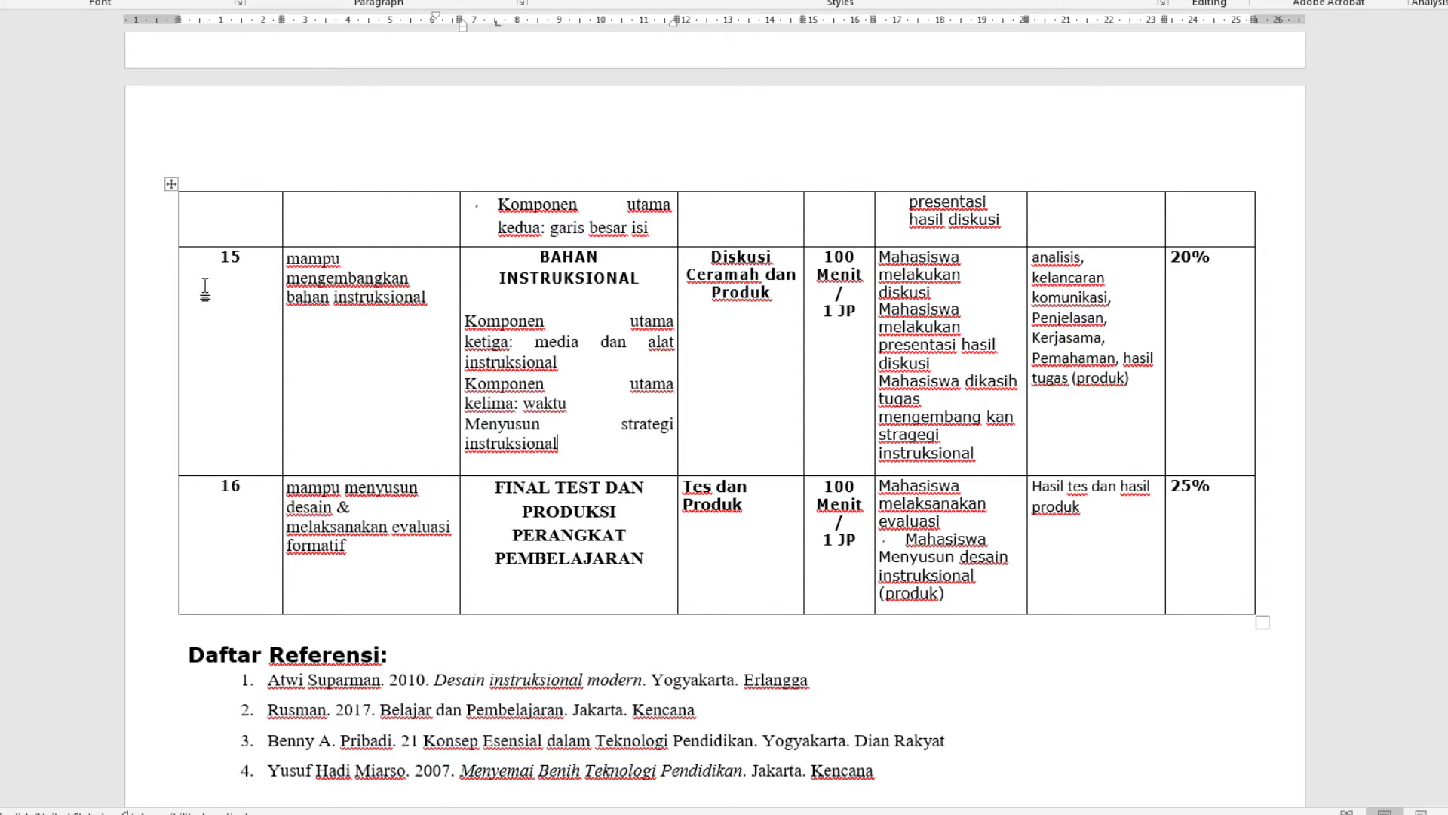
Try to shrink row 15 and the last table row by moving their lower borders
left_click(170, 185)
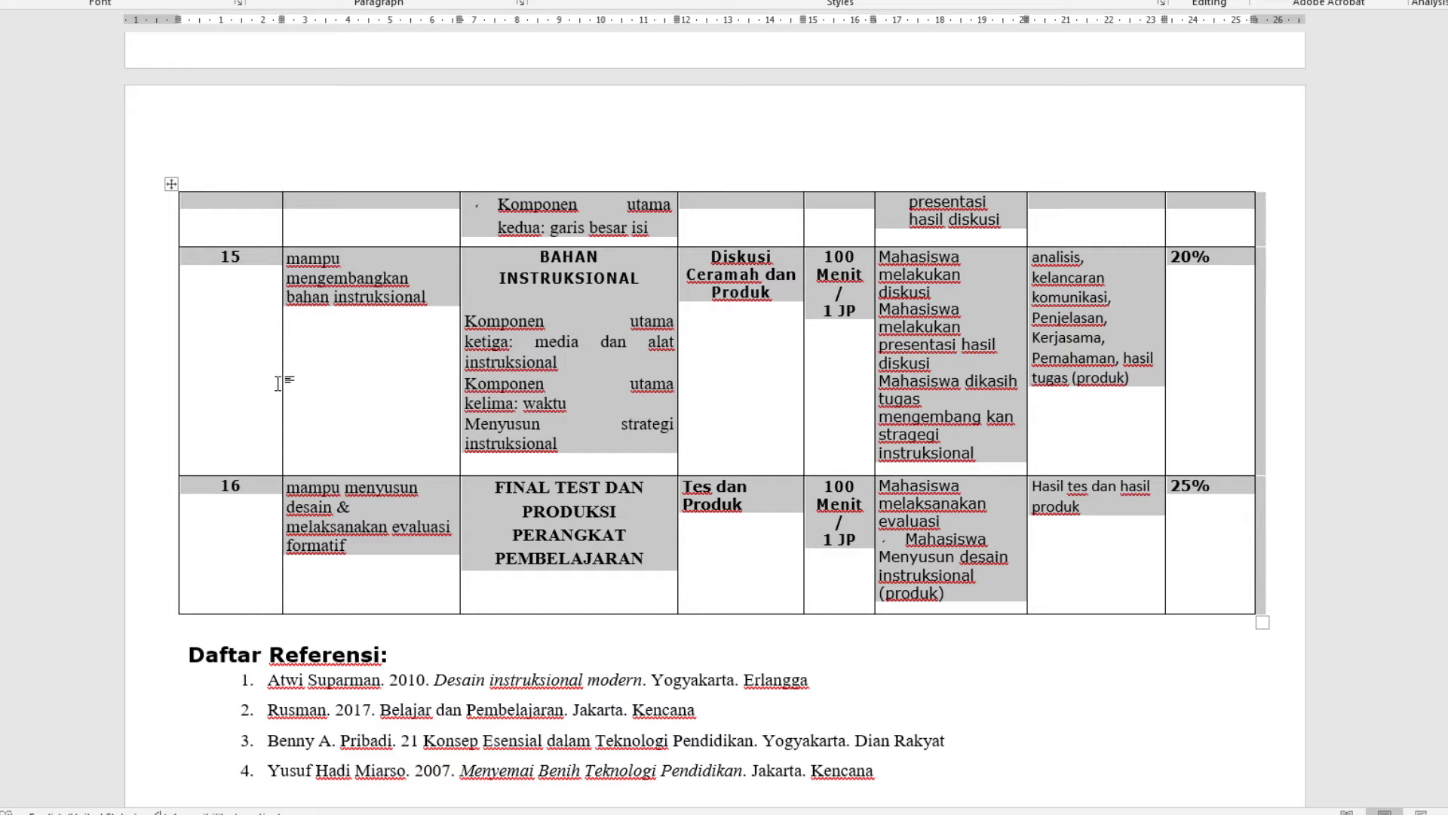
left_click(246, 354)
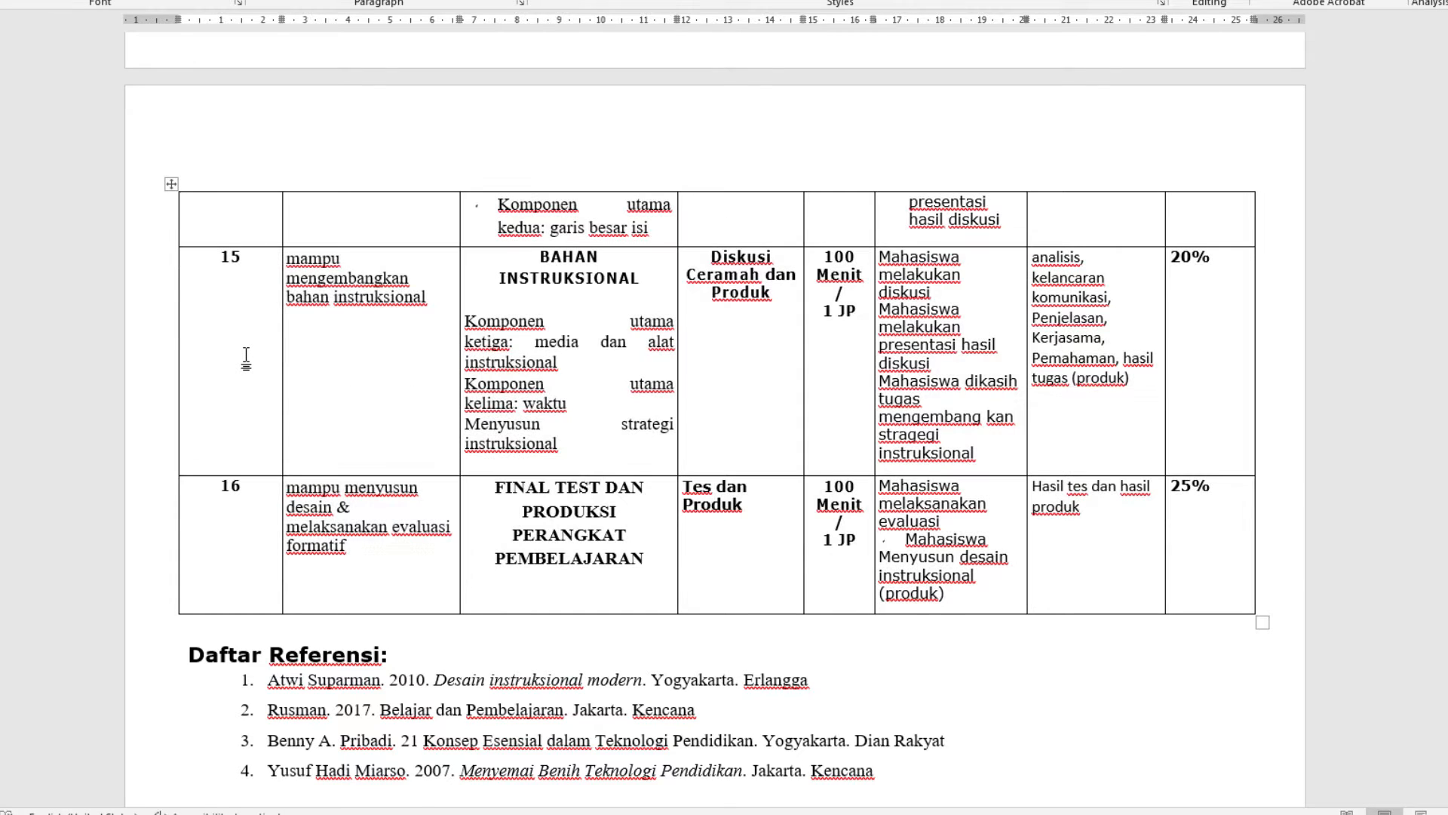
left_click(618, 467)
left_click_drag(617, 477, 580, 351)
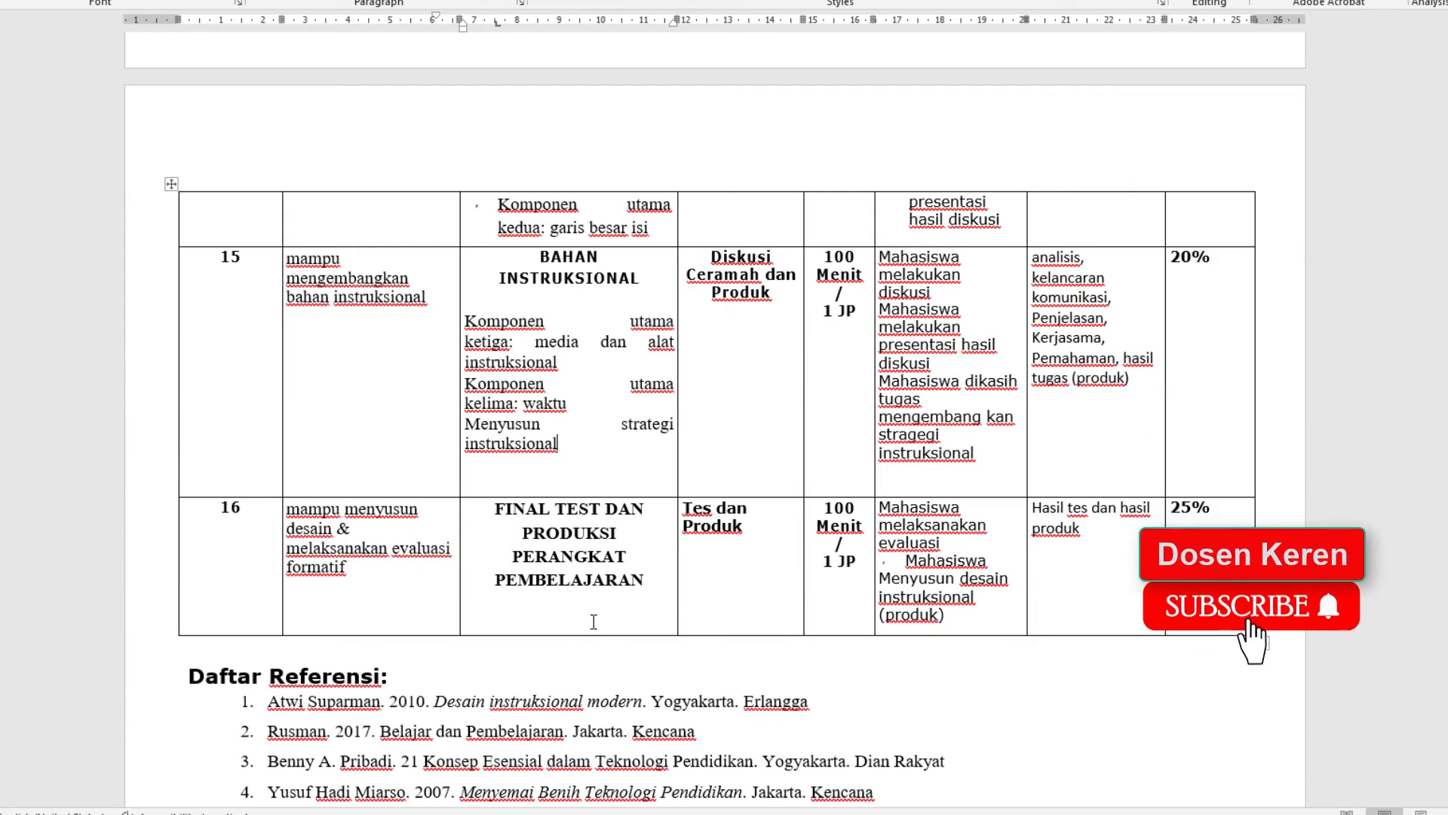
left_click_drag(589, 635, 521, 631)
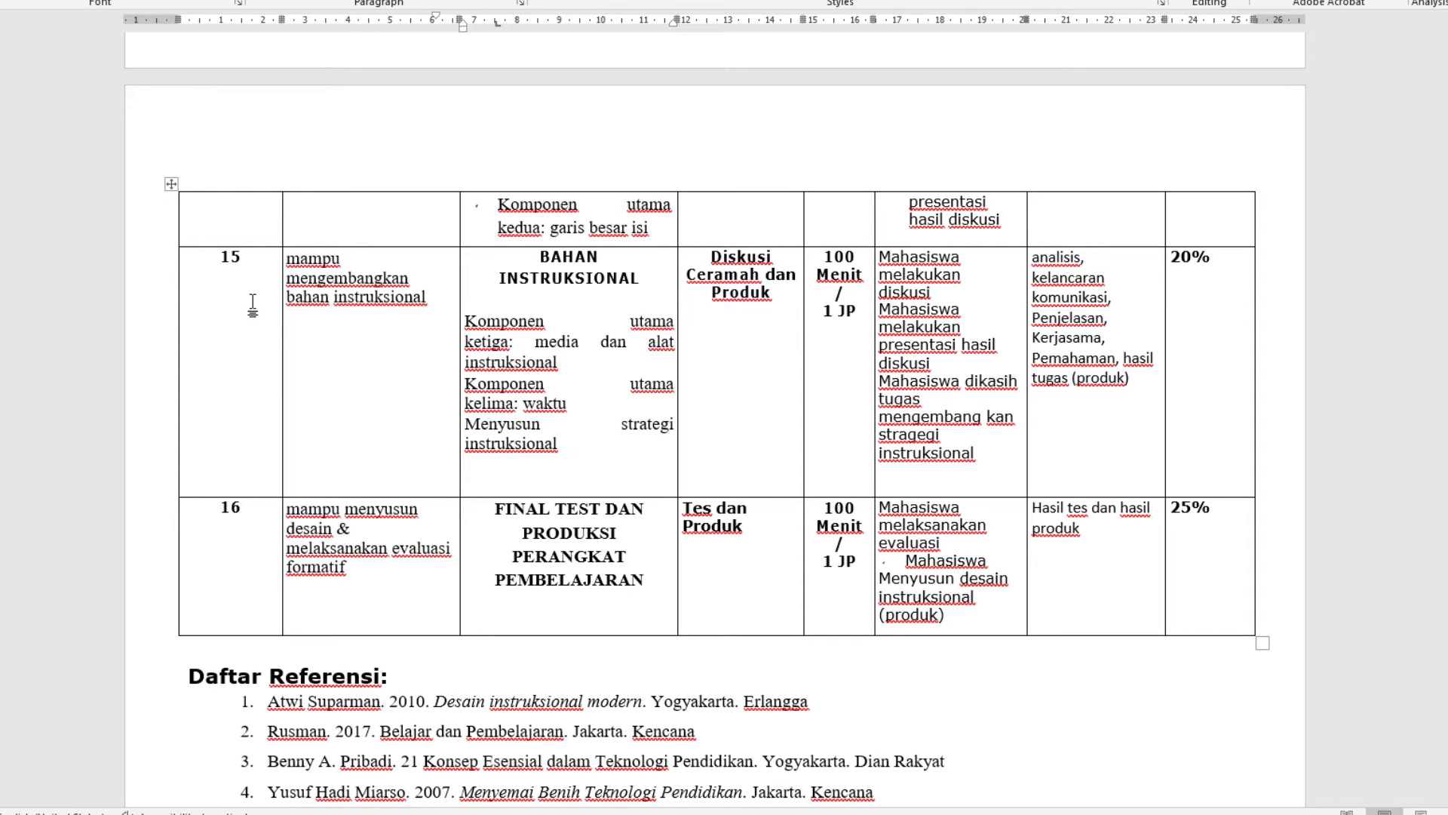
Select row 15 and set its row height type to At least in the table properties
left_click_drag(232, 323, 1216, 345)
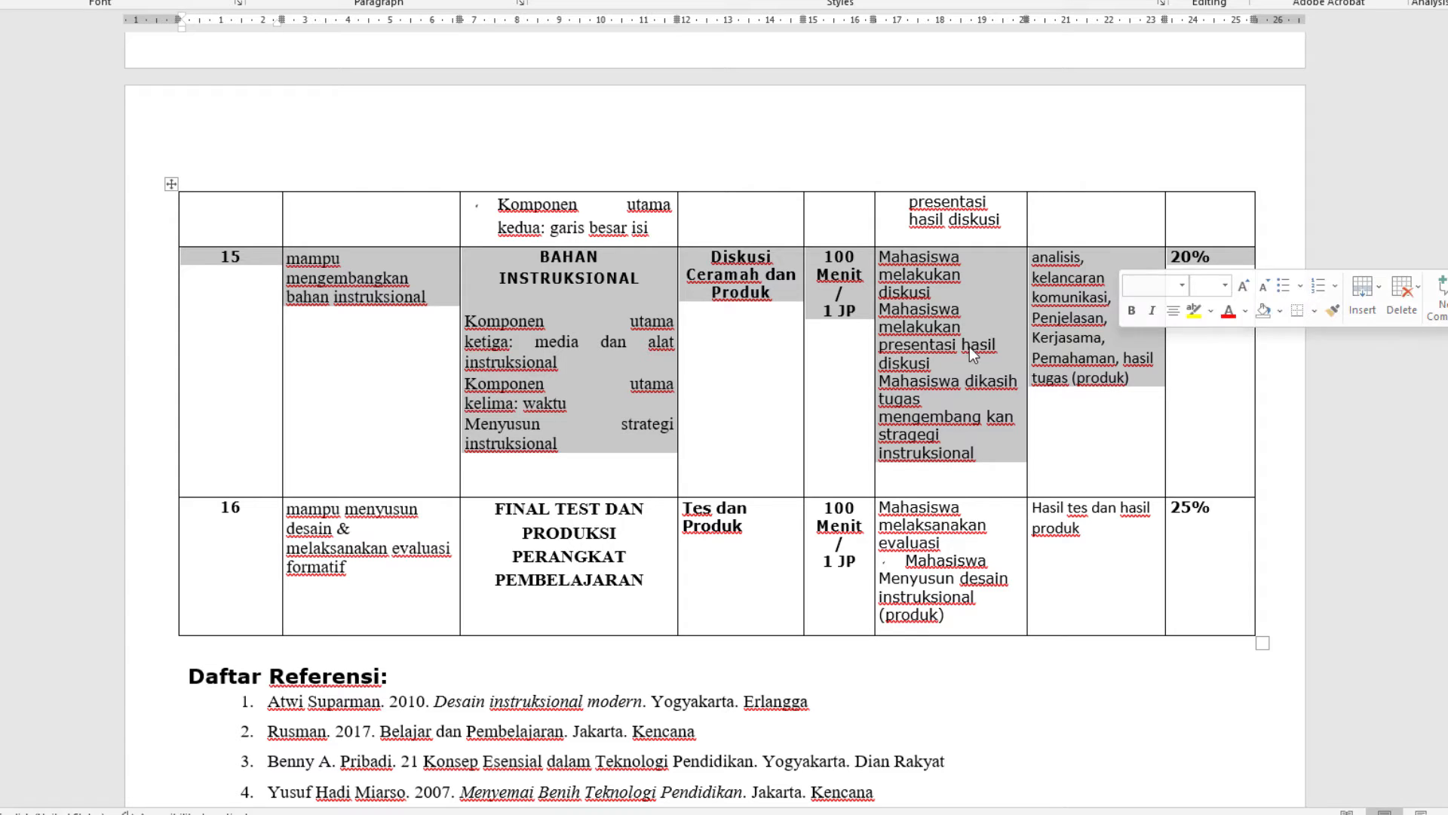
right_click(581, 344)
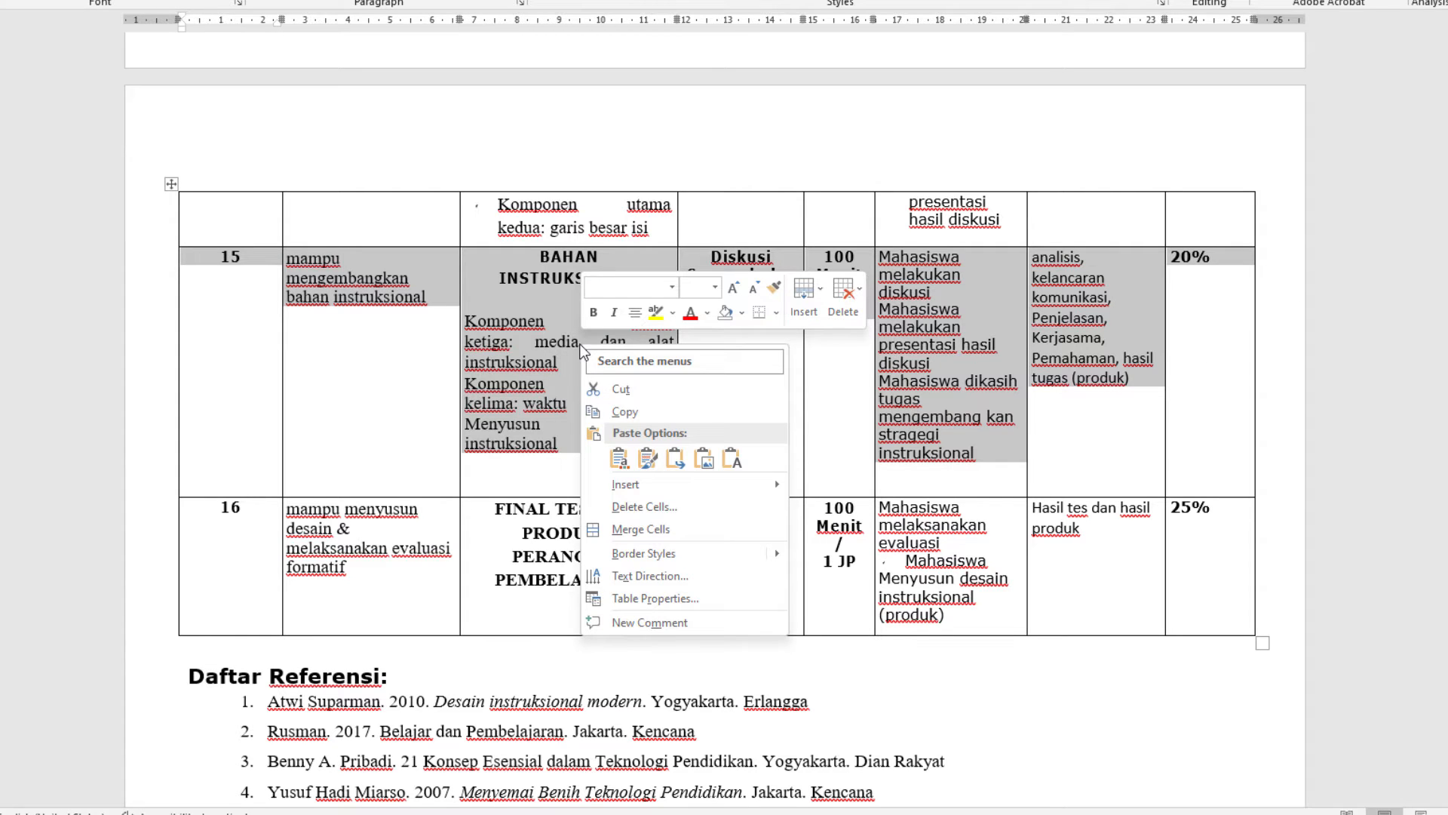
left_click(242, 269)
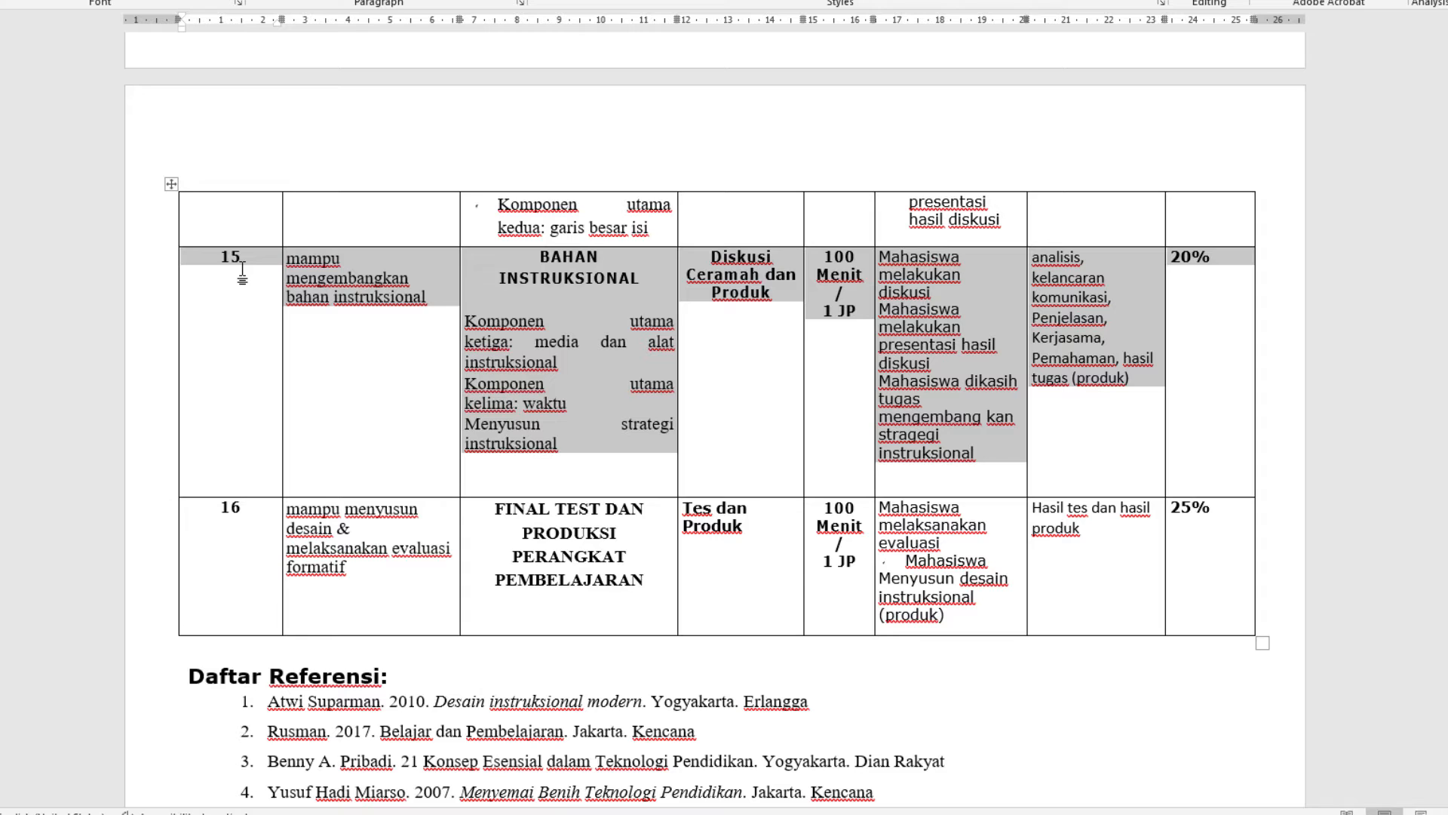
left_click_drag(257, 280, 1197, 326)
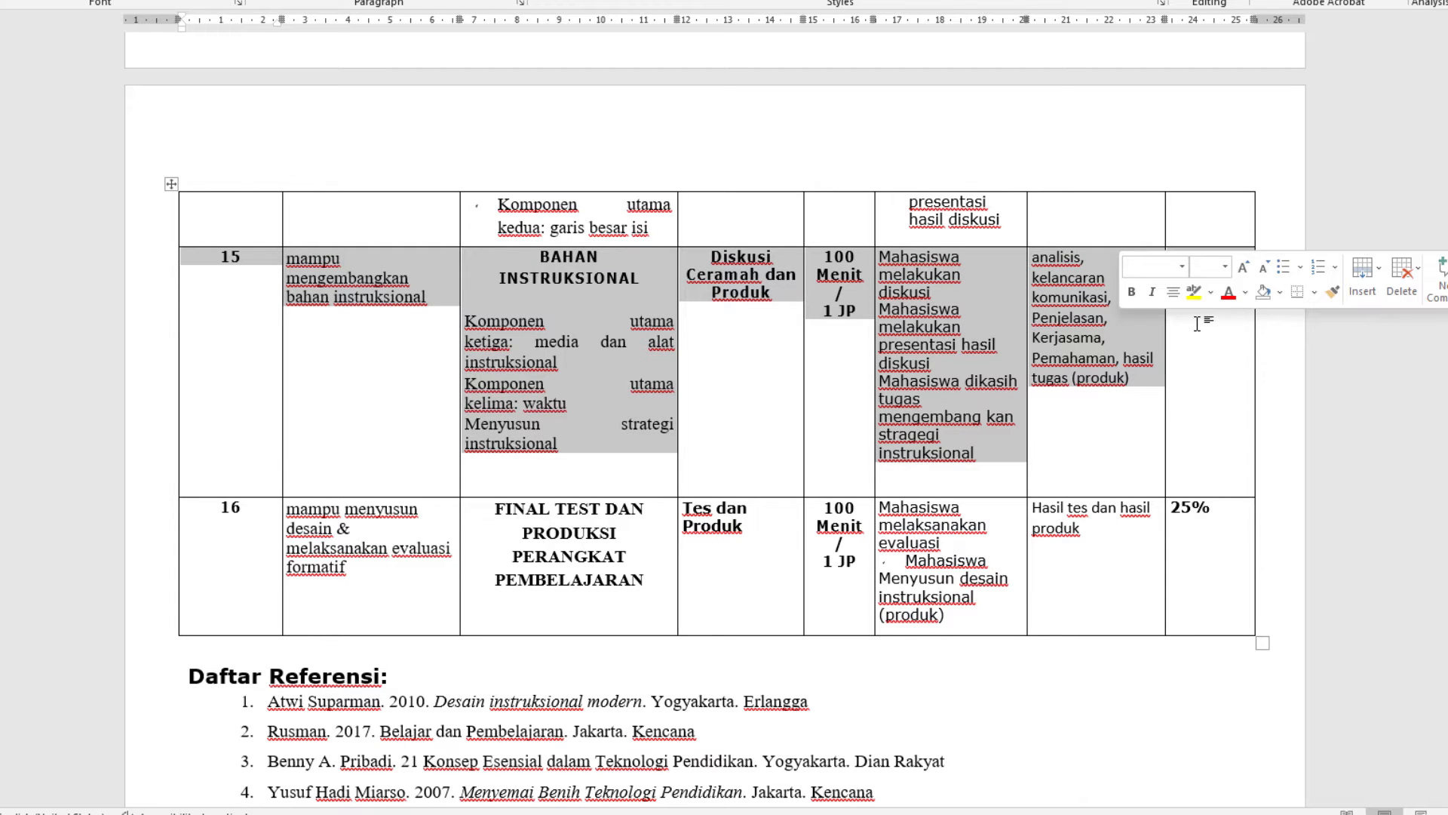
right_click(939, 327)
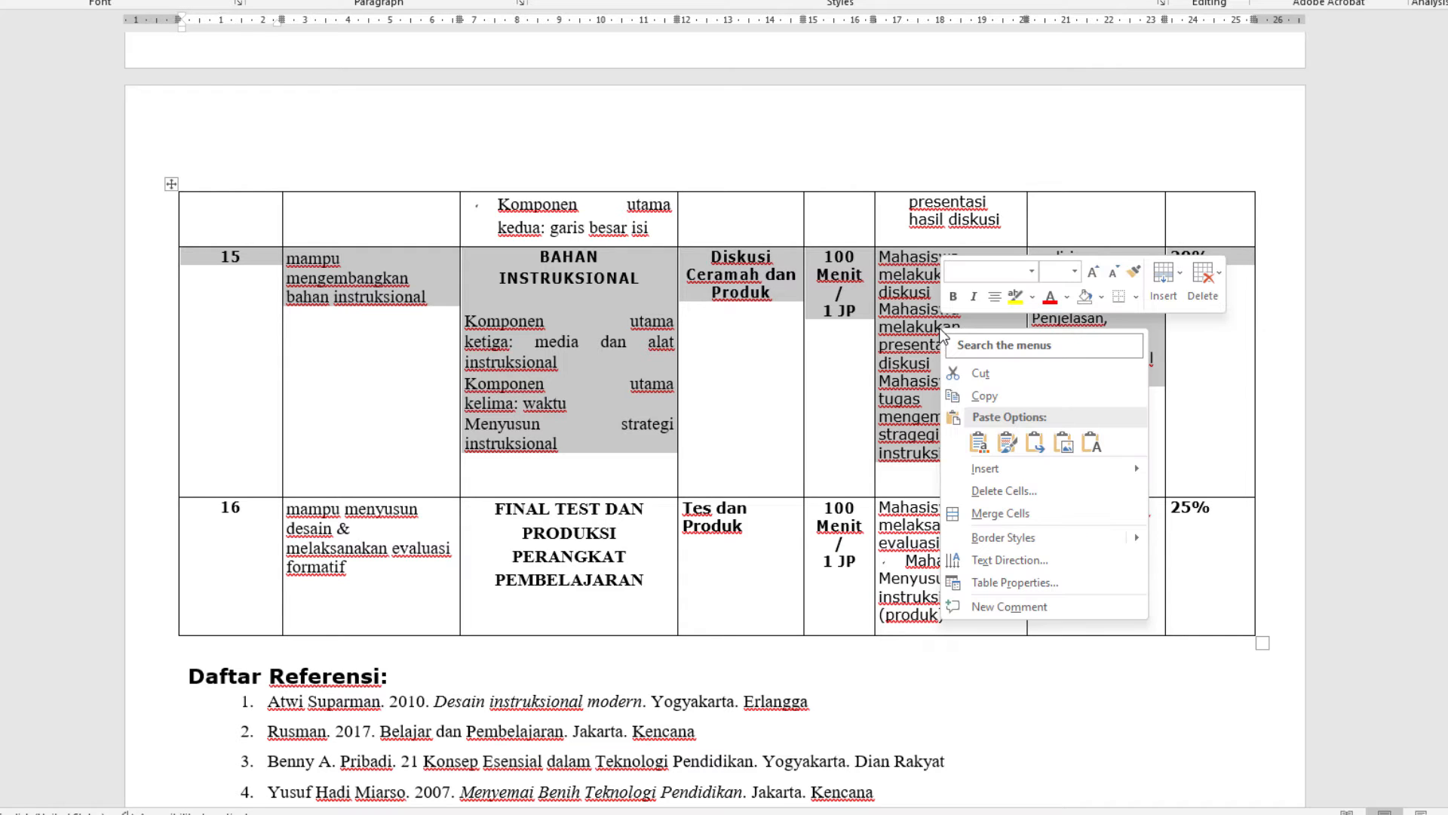
left_click(1012, 582)
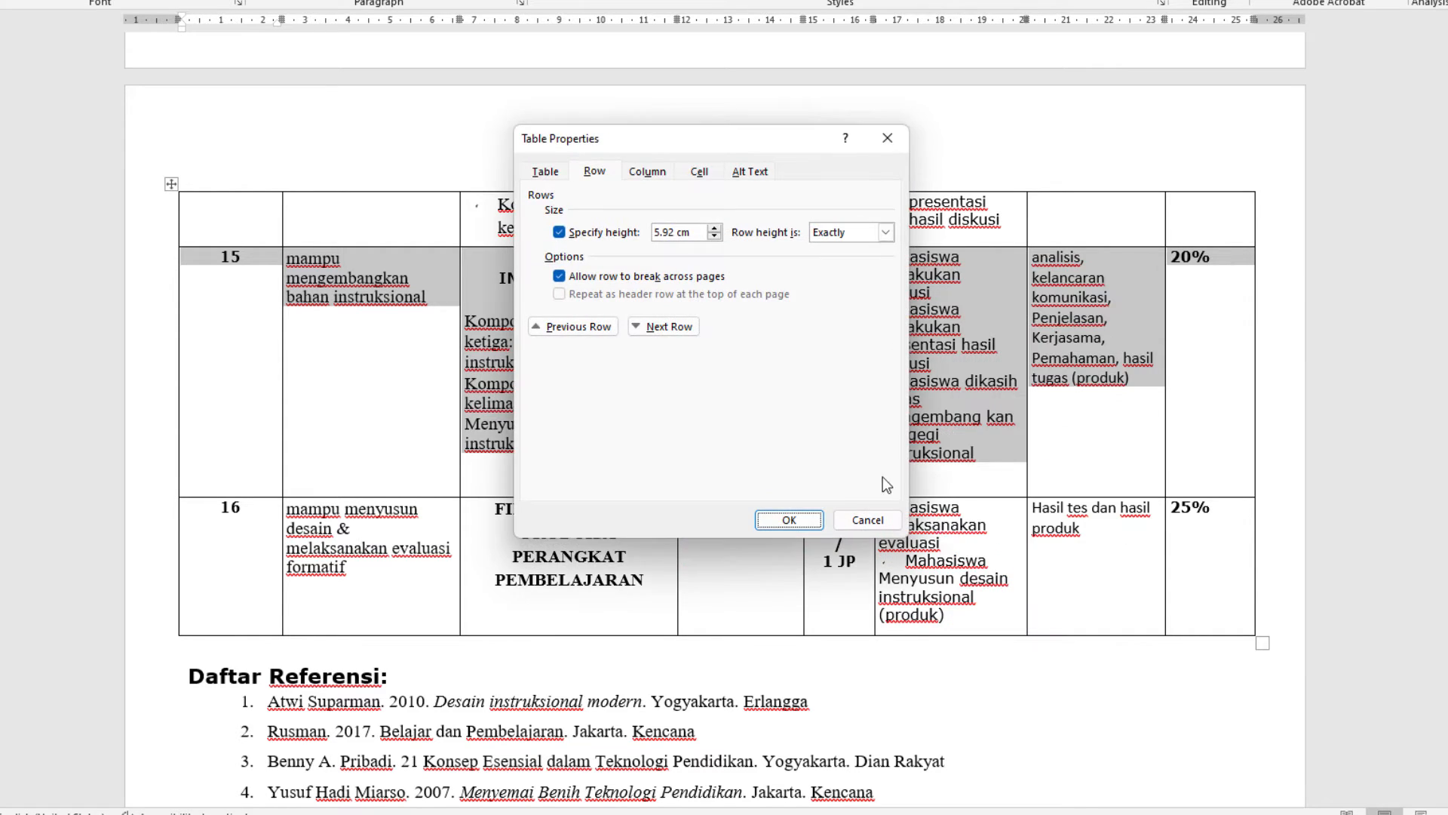
left_click(546, 172)
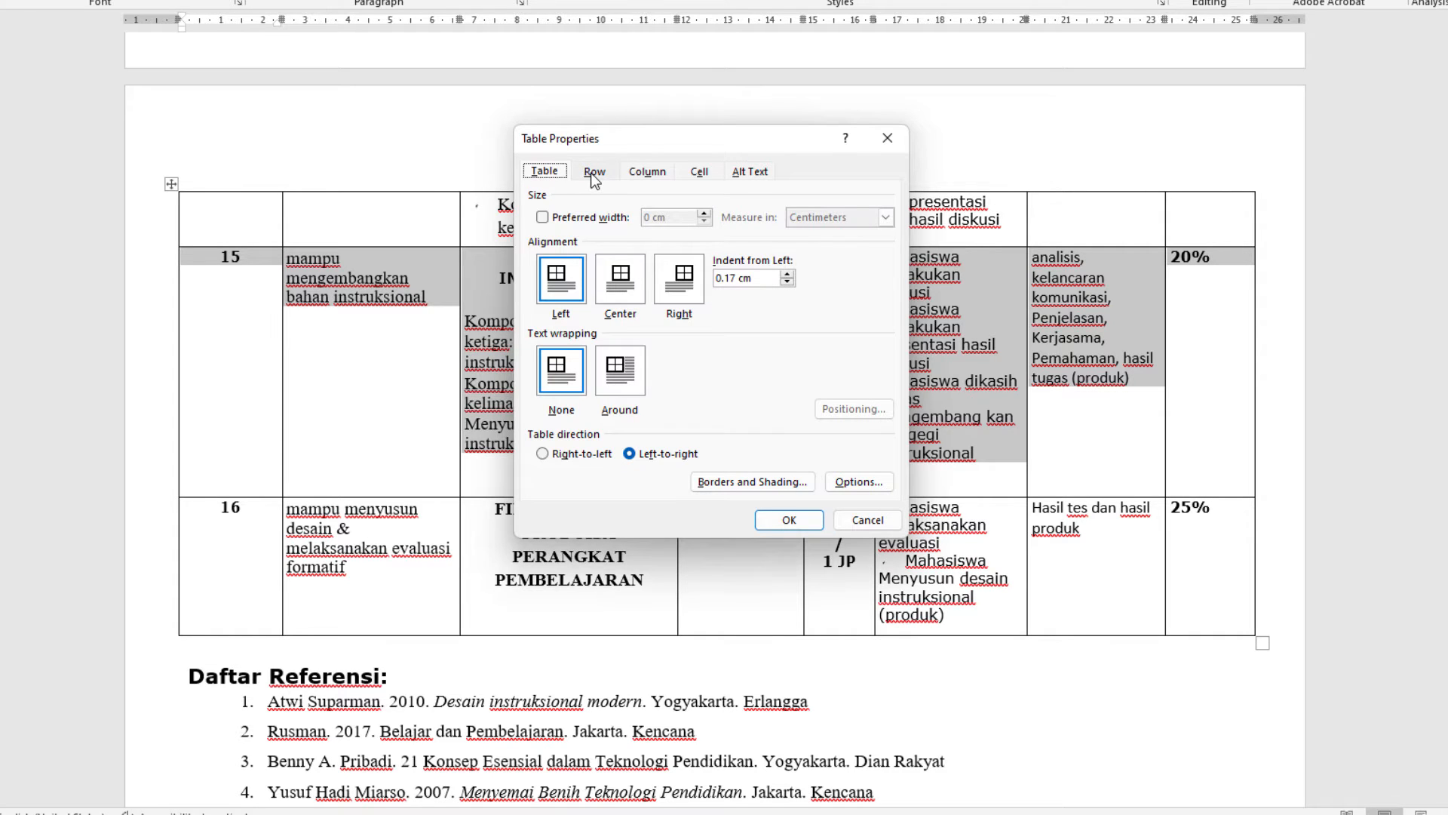
left_click(594, 172)
left_click(640, 172)
left_click(702, 173)
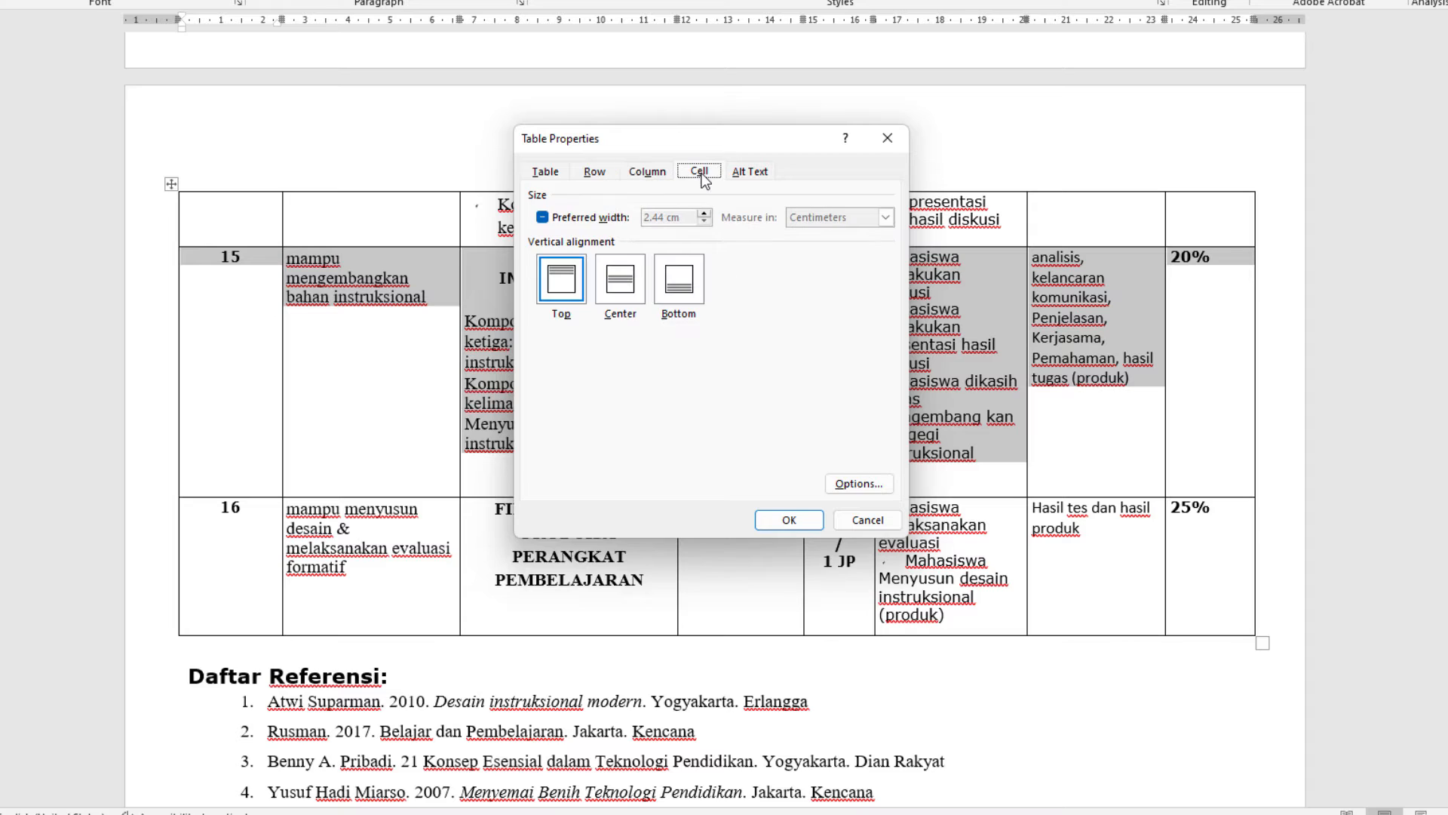
left_click(752, 175)
left_click(653, 174)
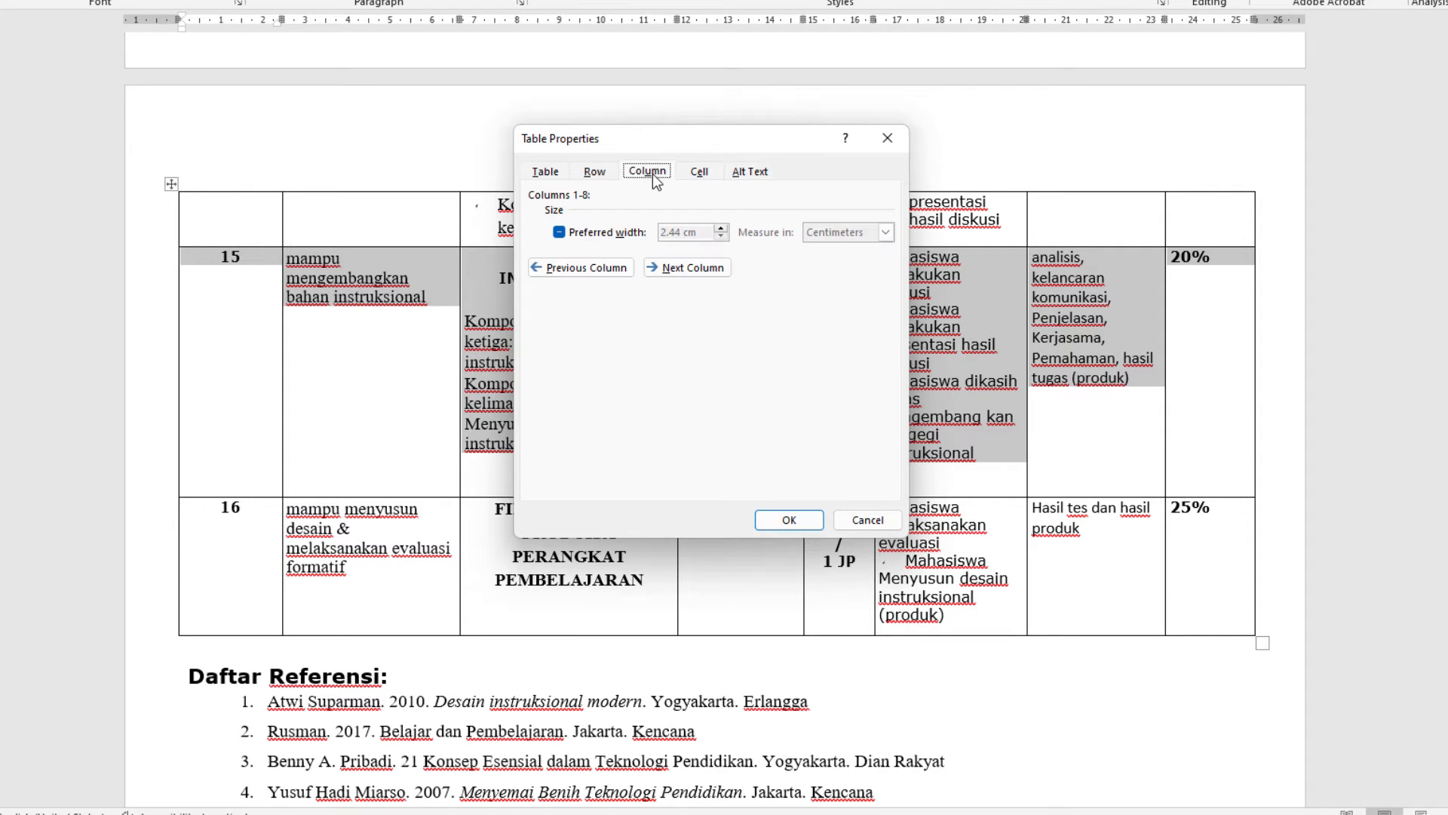
left_click(595, 175)
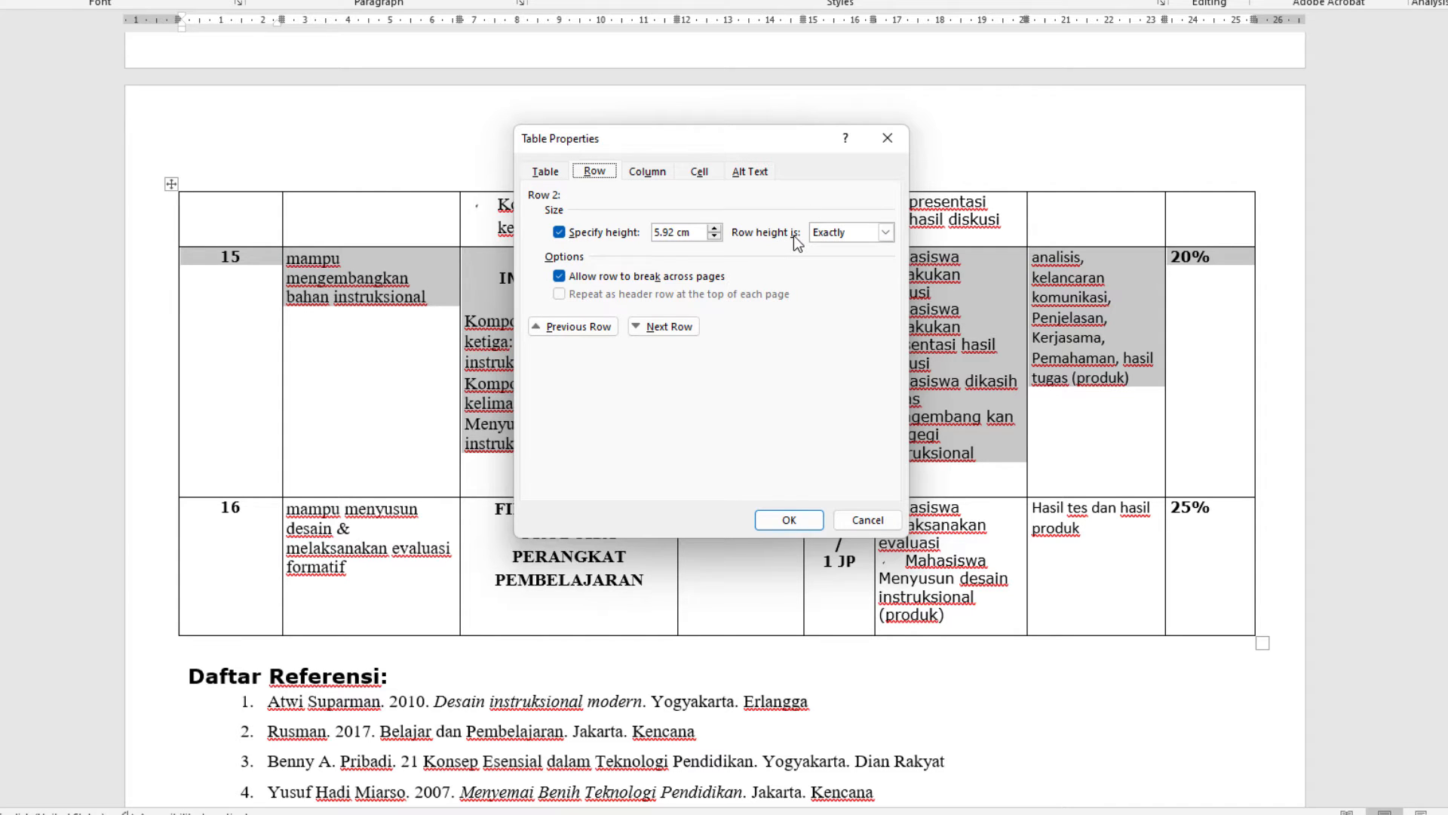
left_click(827, 232)
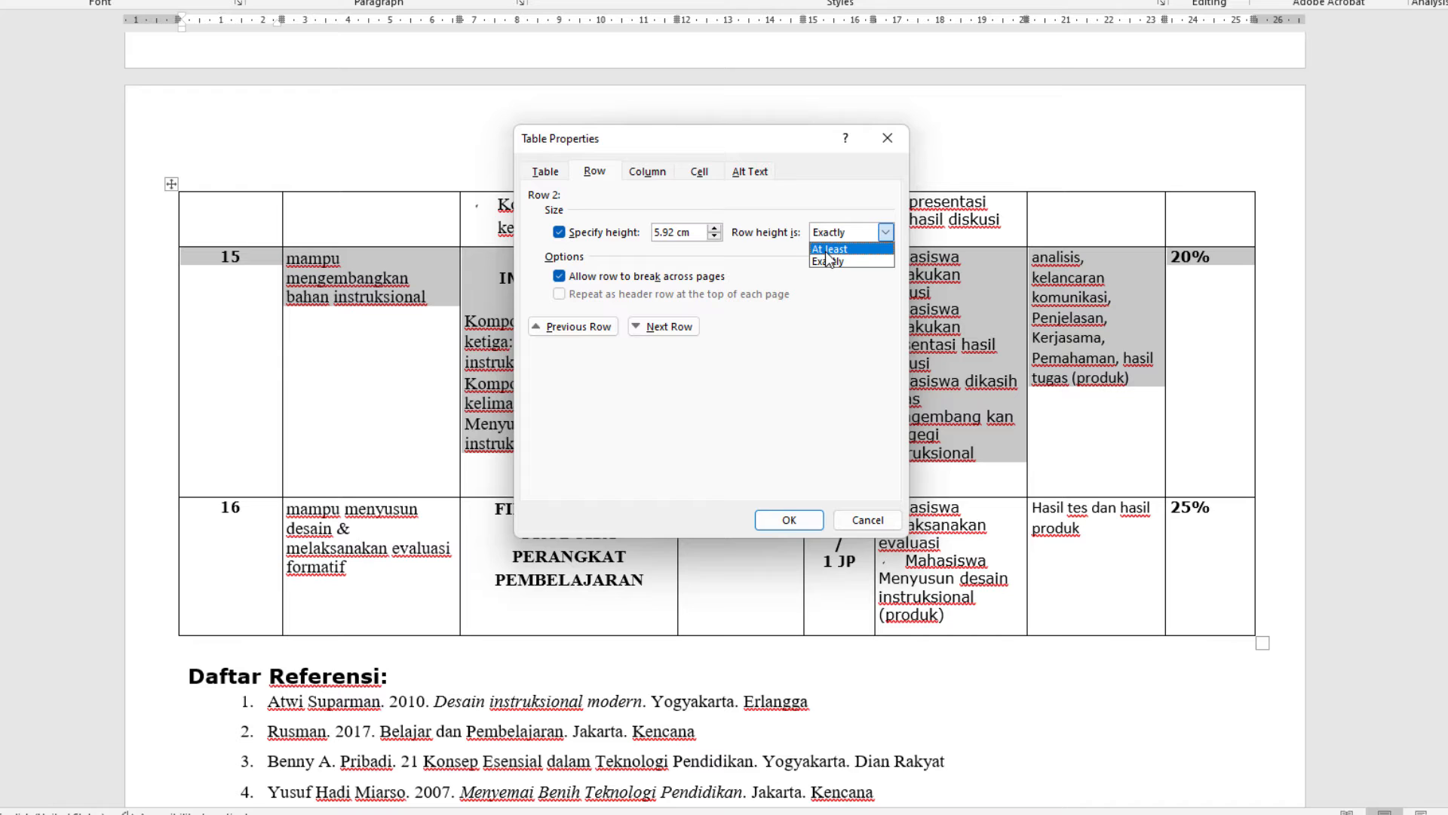
left_click(827, 252)
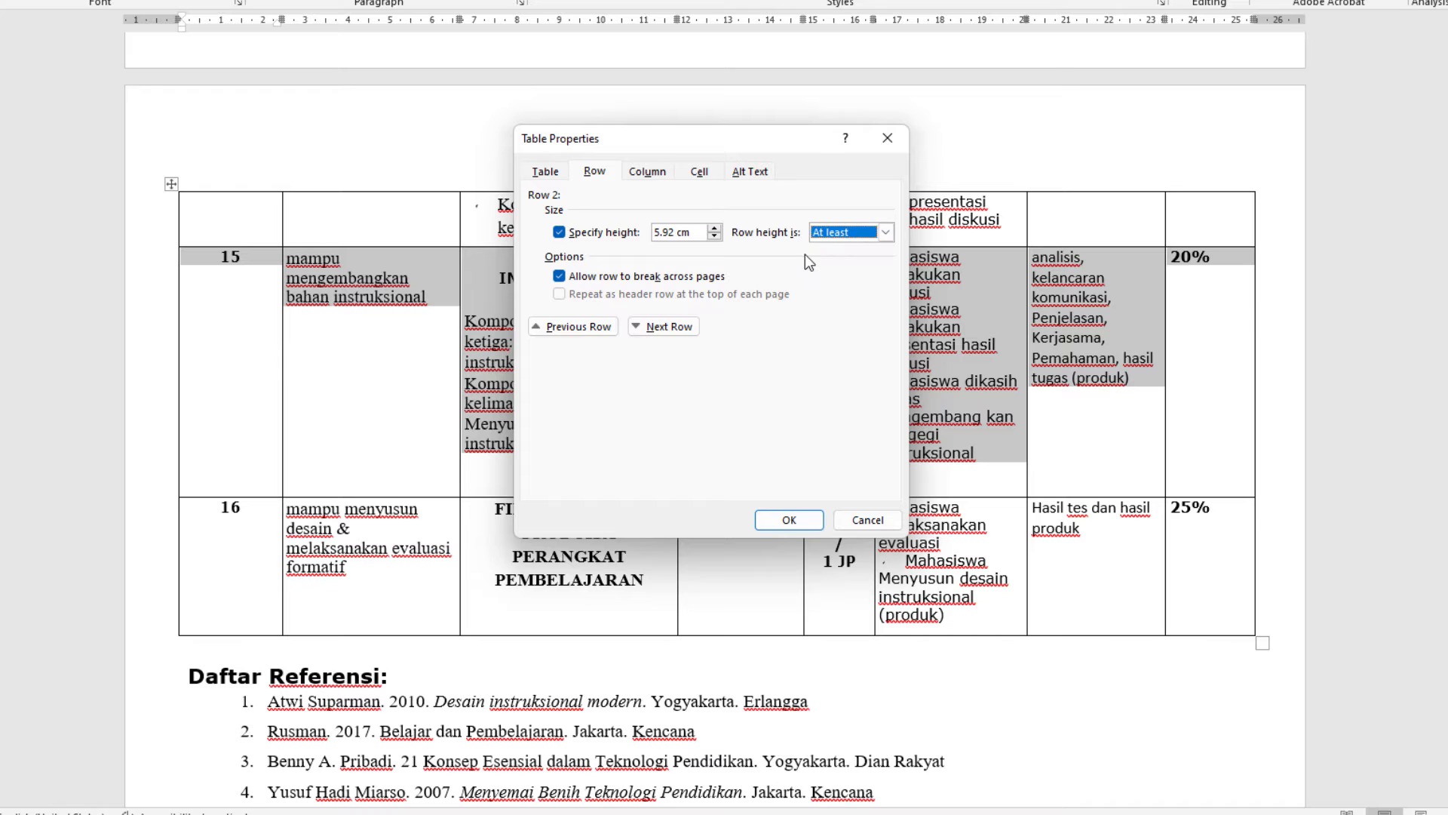
left_click(789, 519)
left_click(730, 490)
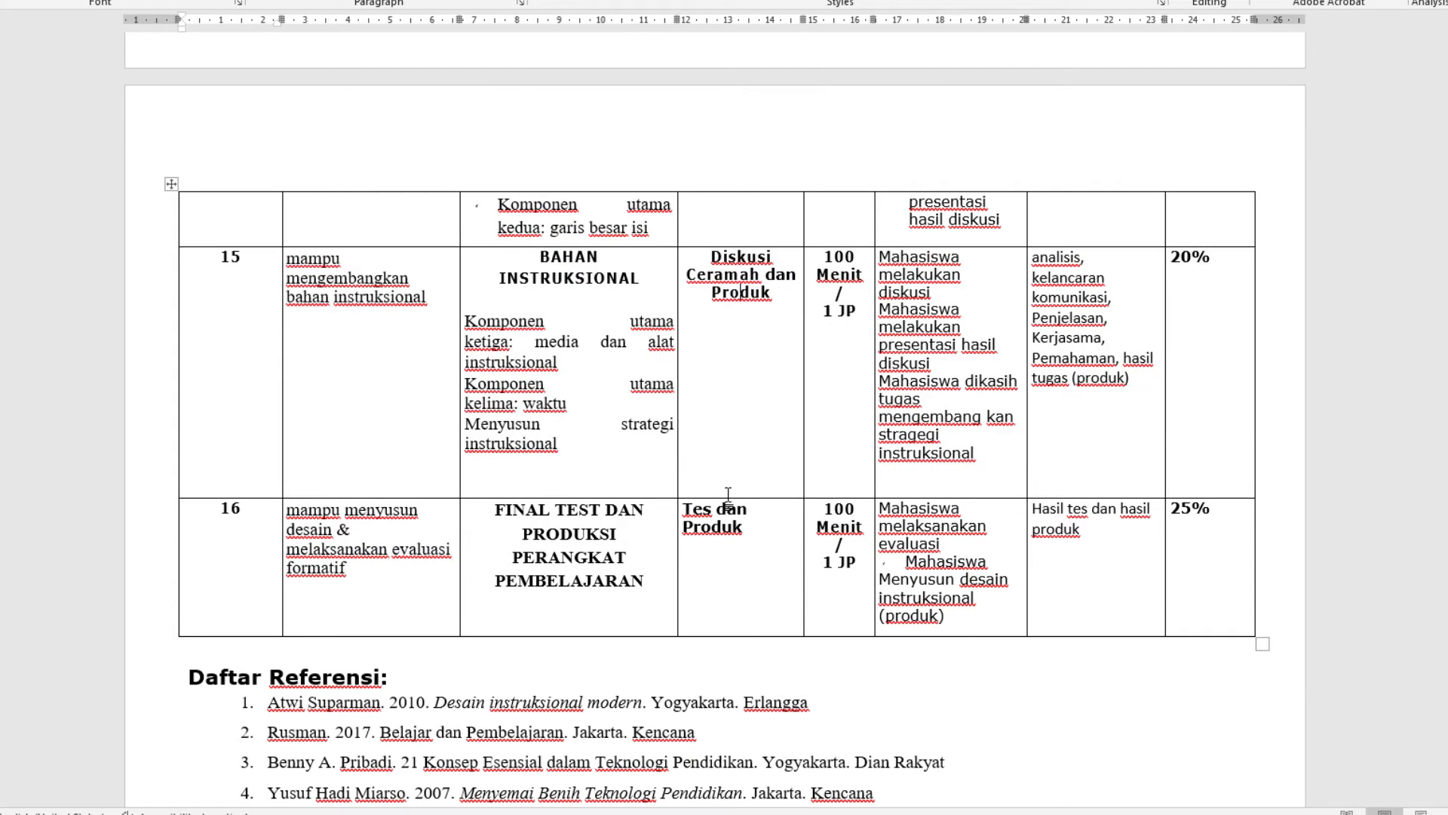
Shorten row 15 by moving the border between rows 15 and 16 upward
left_click_drag(728, 498, 697, 243)
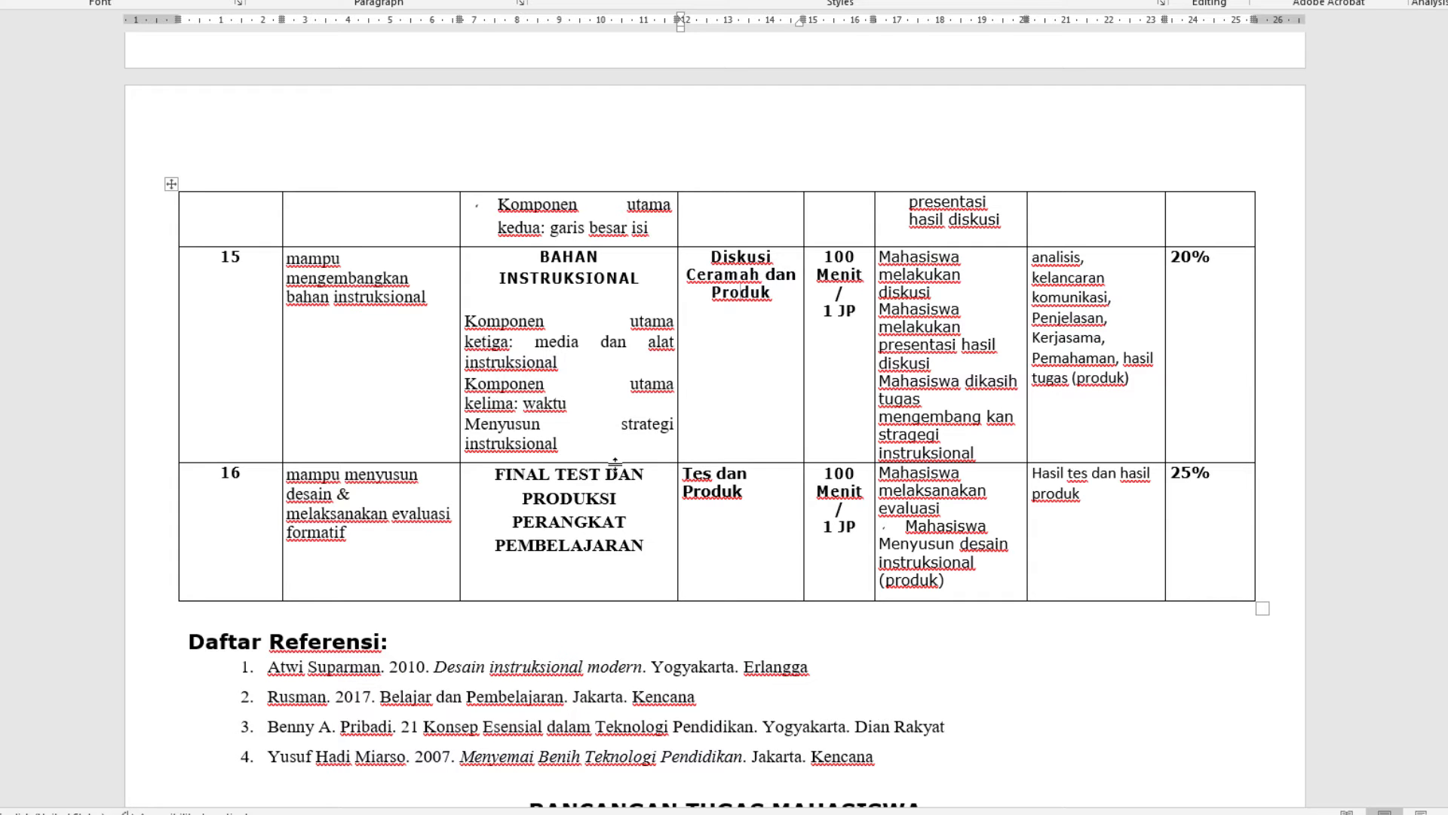
left_click_drag(614, 462, 581, 354)
Resize the last row by its bottom border and undo that change
mouse_move(603, 597)
left_mouse_down()
mouse_move(595, 511)
mouse_move(589, 637)
mouse_move(580, 613)
left_mouse_up()
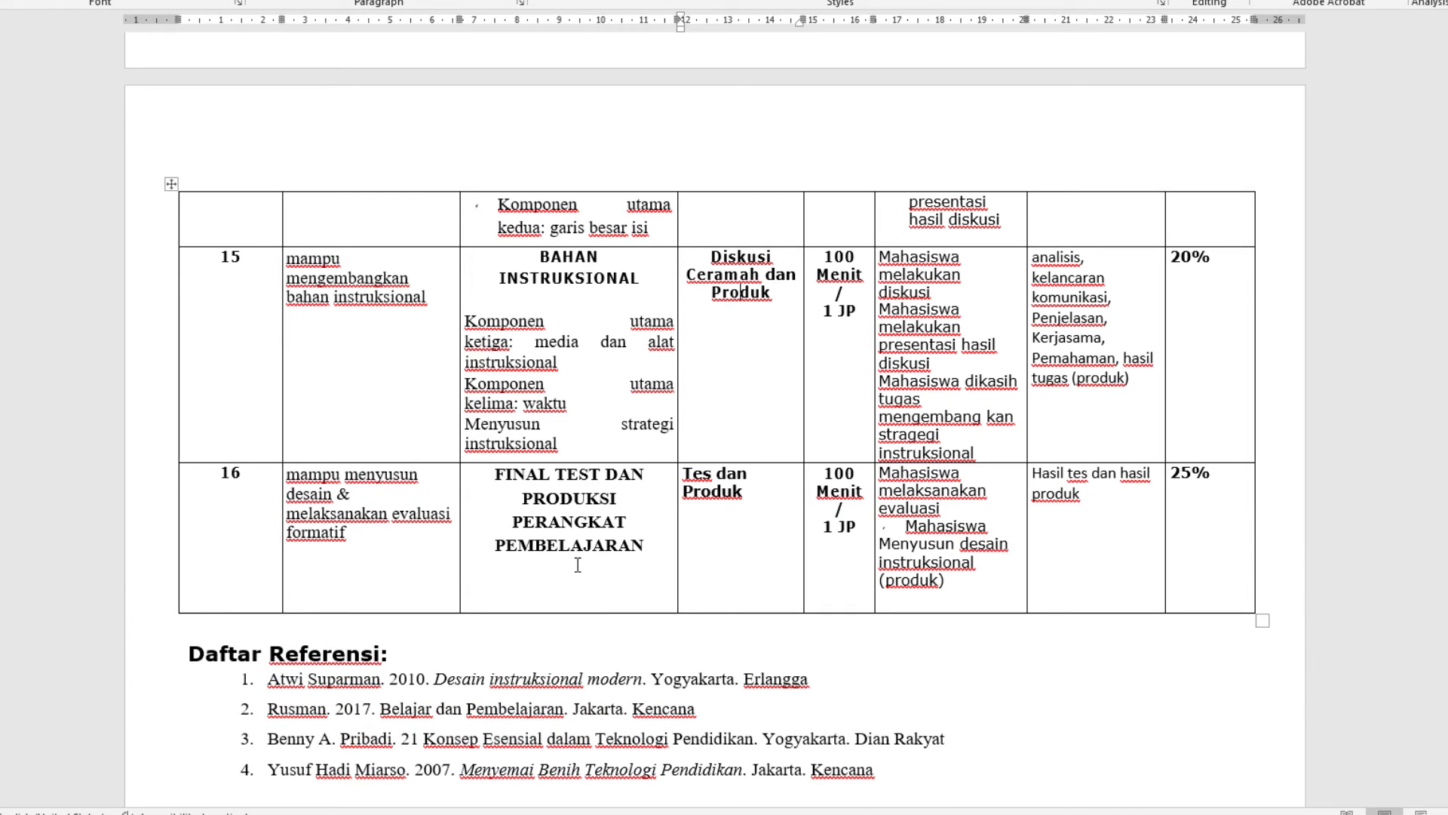
key("ctrl+z")
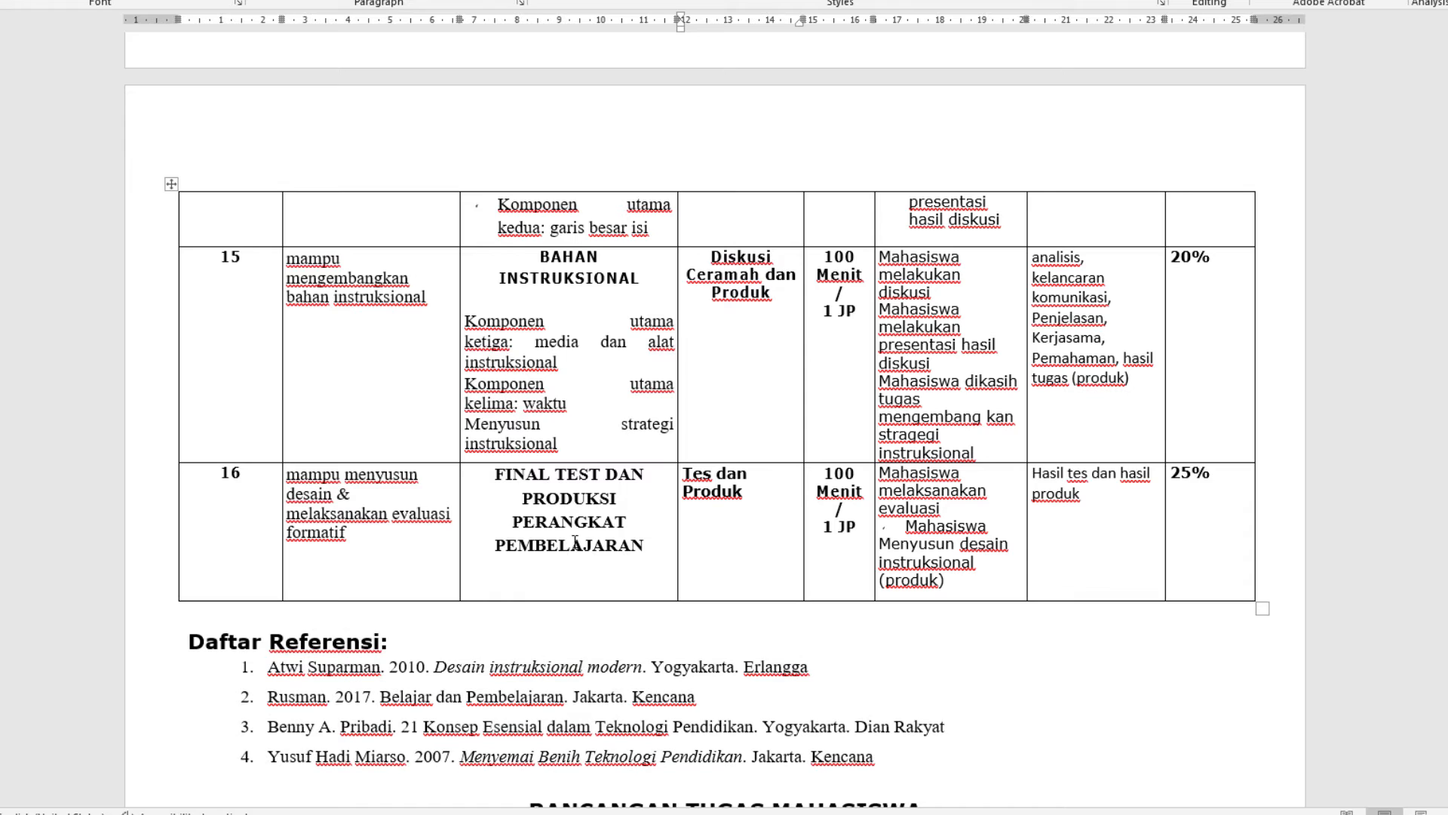
Inspect the row settings of the whole table in the table properties without applying changes
left_click(645, 437)
left_click(899, 453)
left_click(1014, 370)
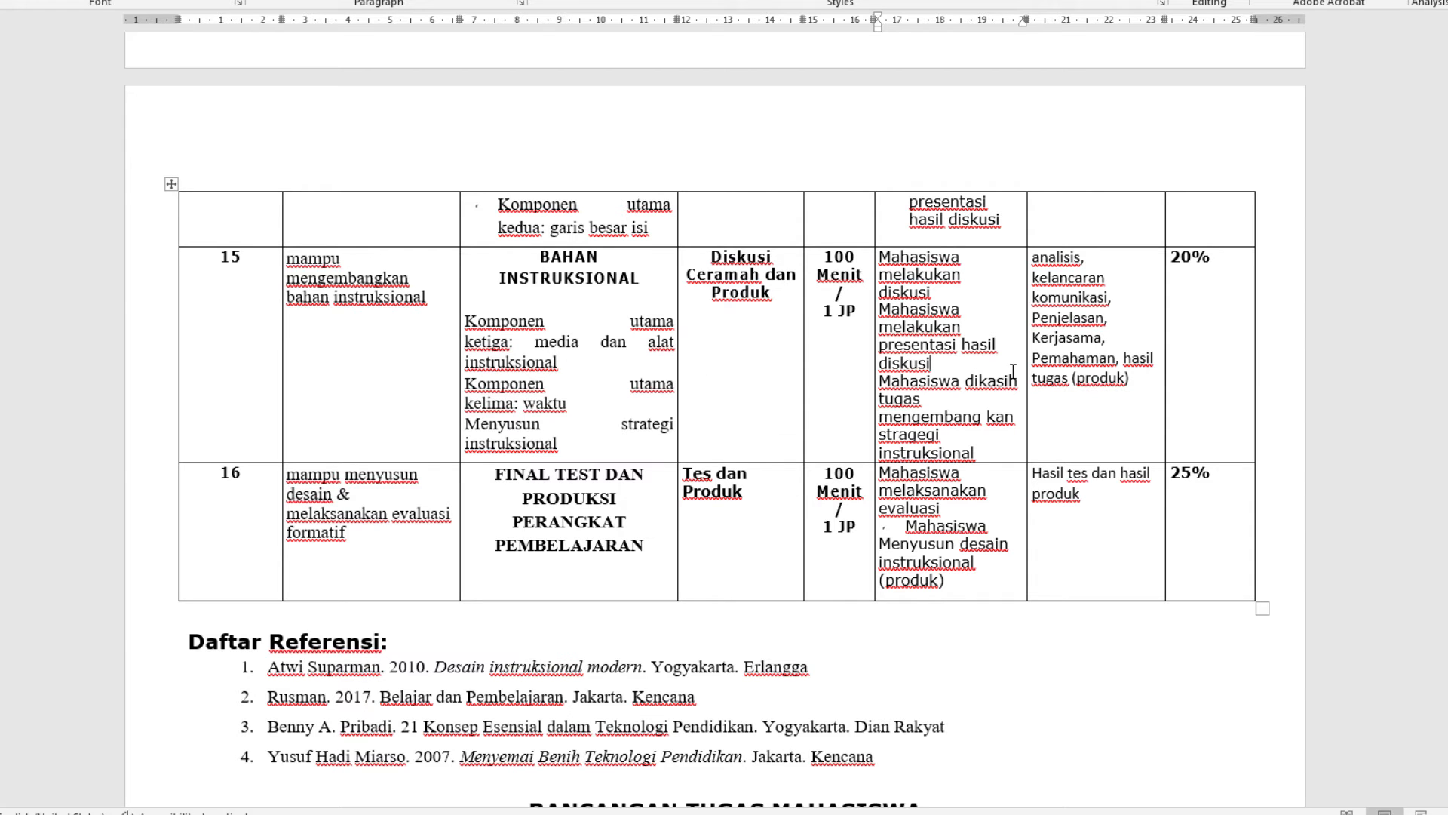
left_click(171, 184)
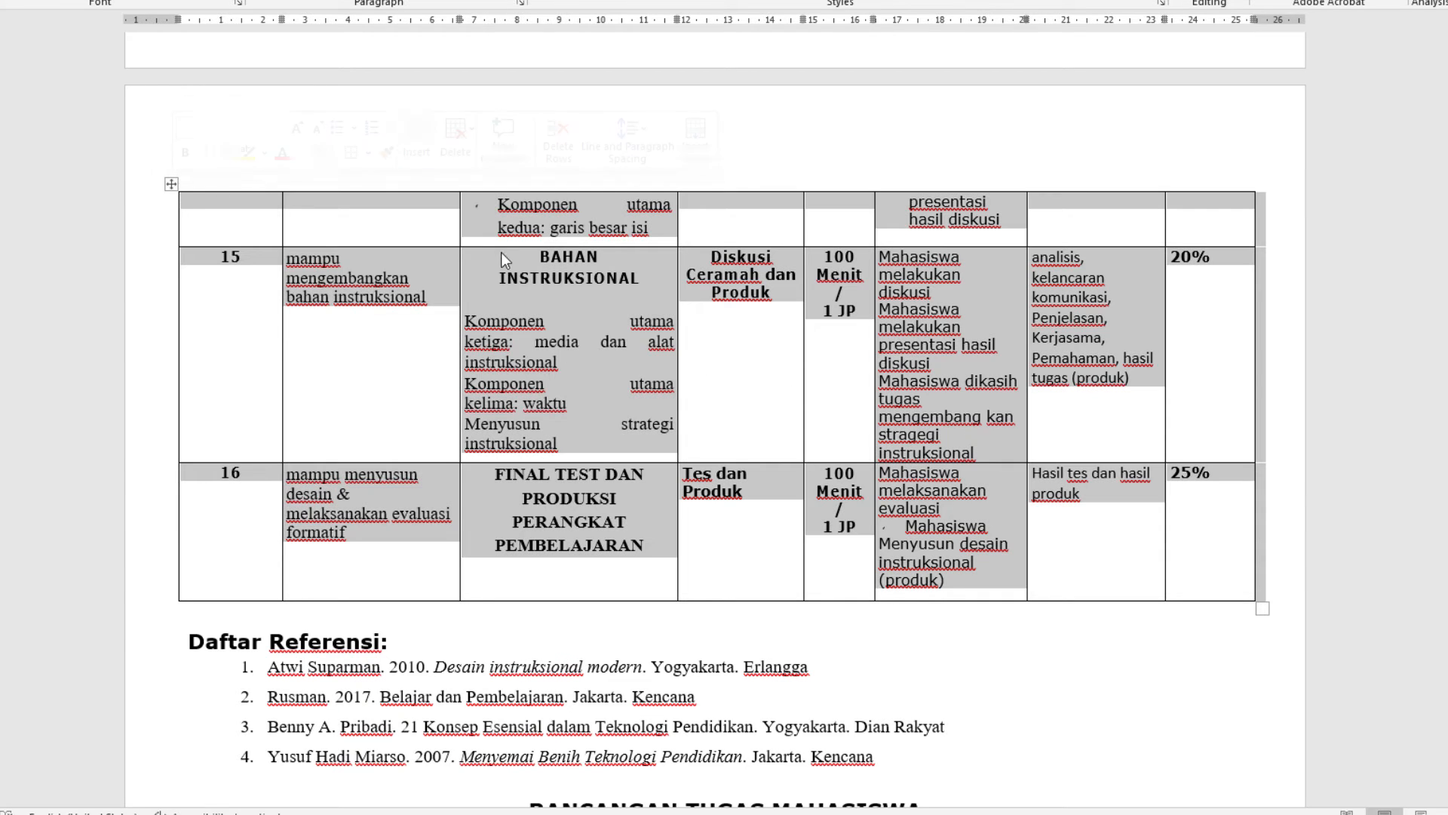
right_click(546, 290)
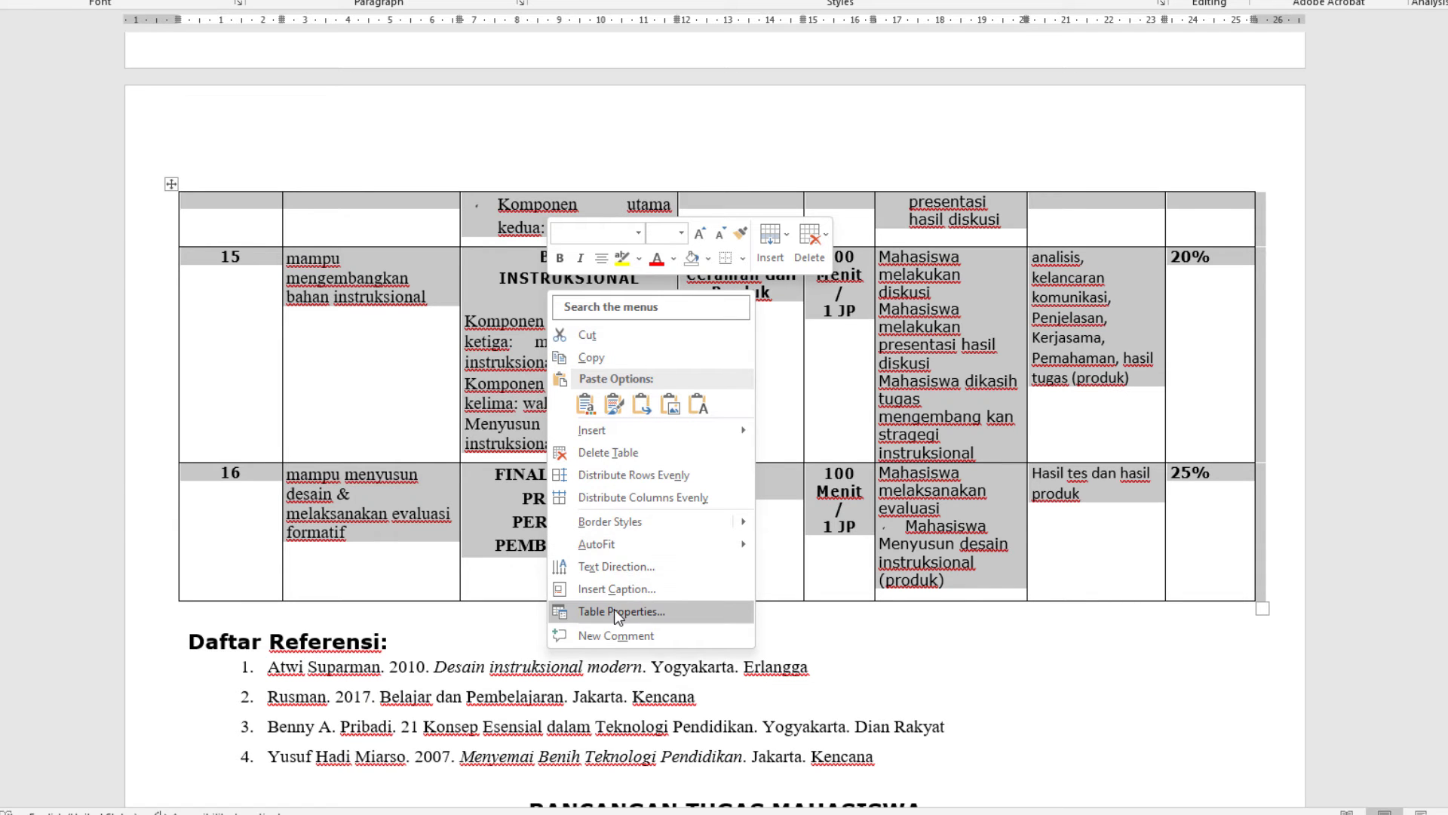
left_click(614, 611)
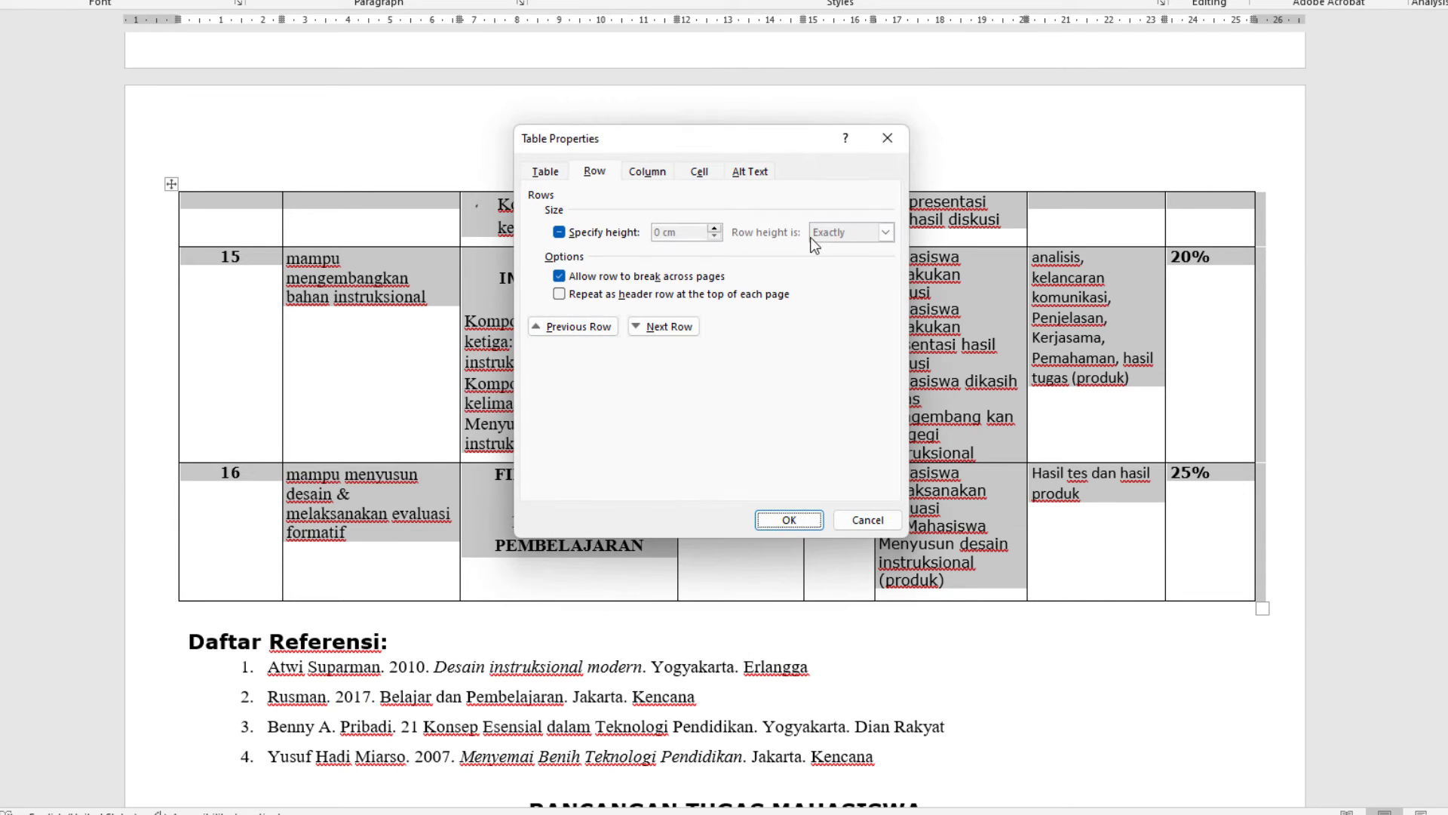
left_click(592, 176)
left_click(868, 520)
Select row 16 and set its row height type to At least in the table properties
left_click(640, 491)
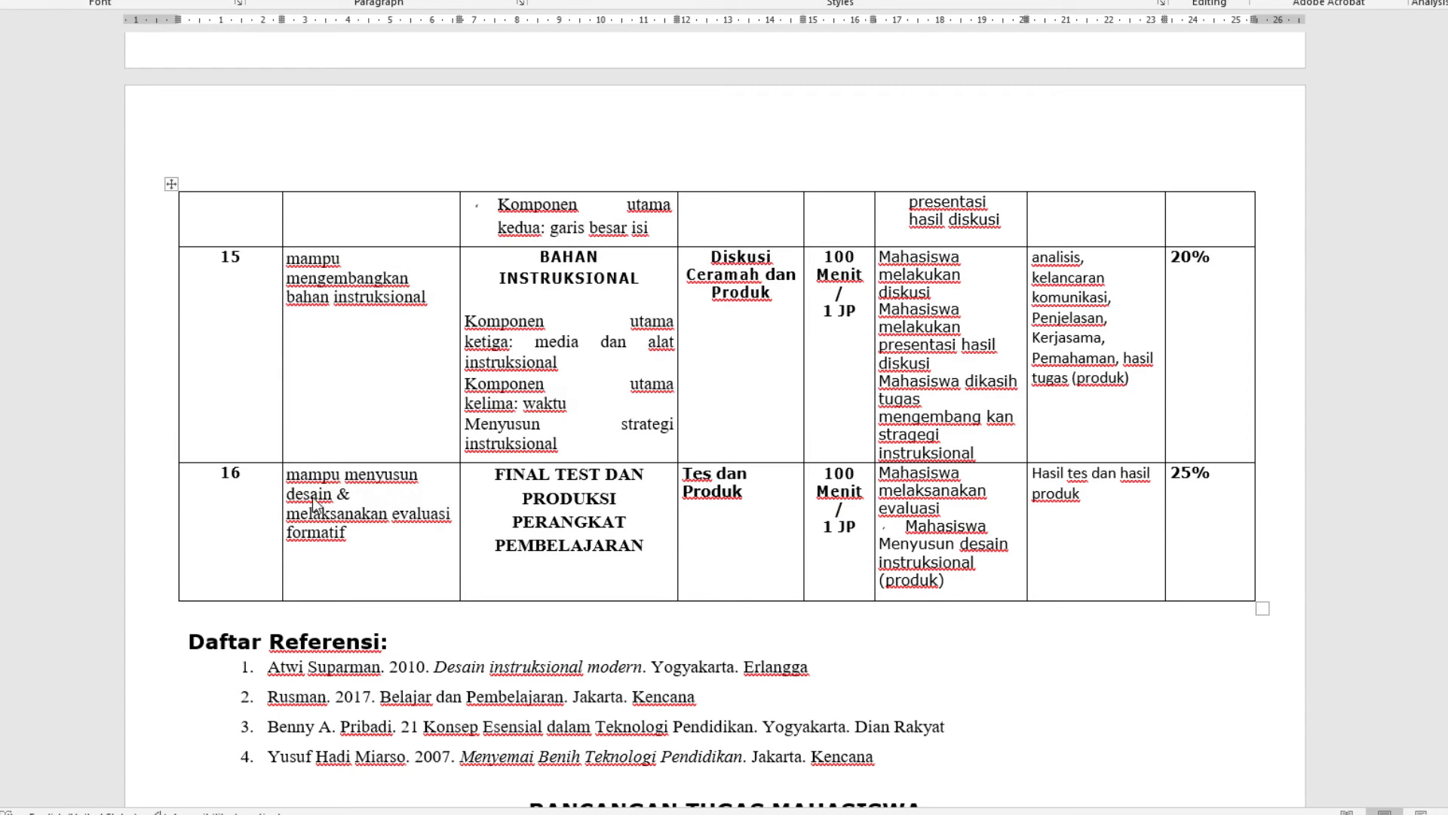
left_click(260, 287)
left_click_drag(240, 511, 1190, 525)
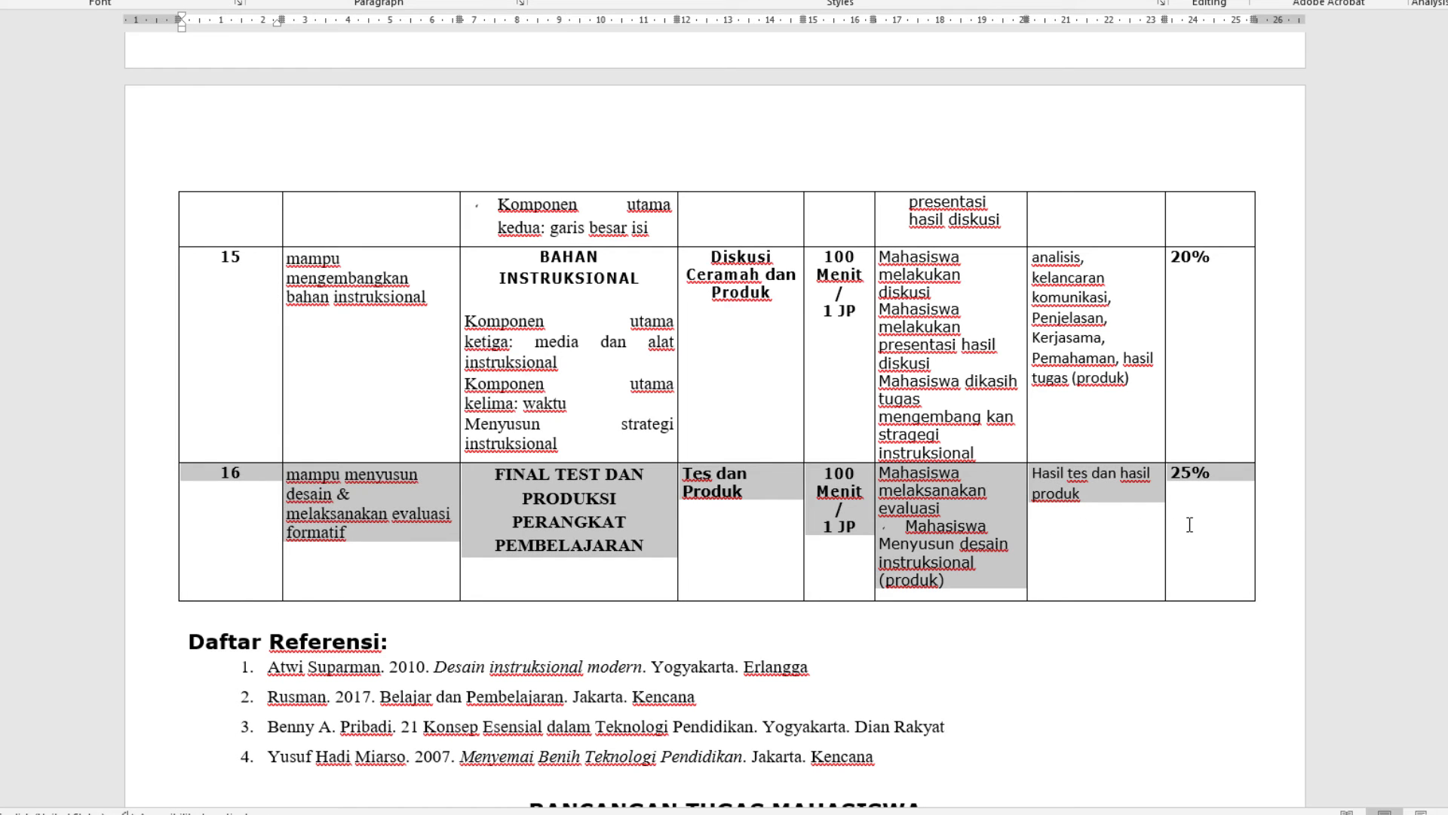
right_click(932, 511)
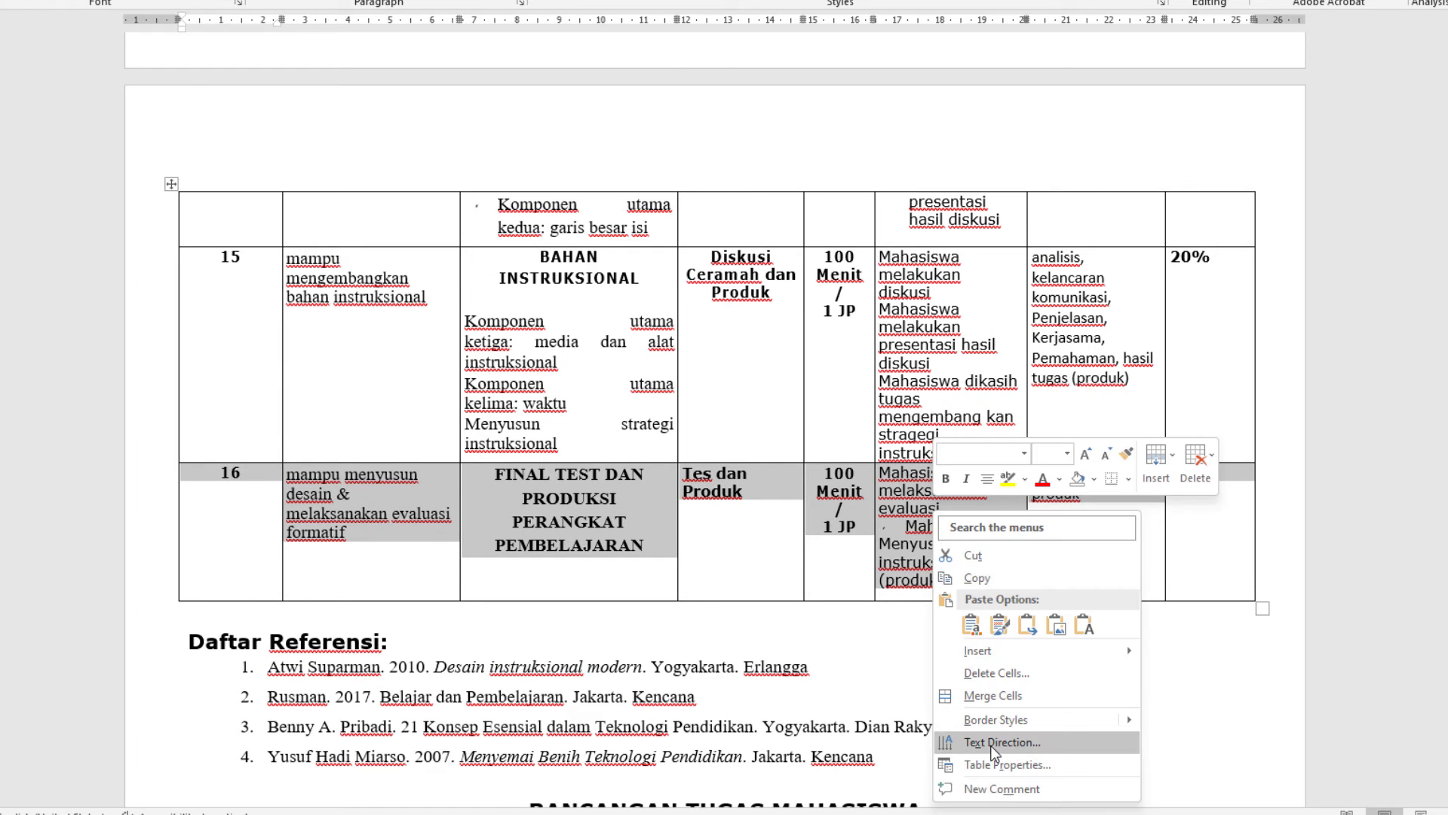
left_click(990, 767)
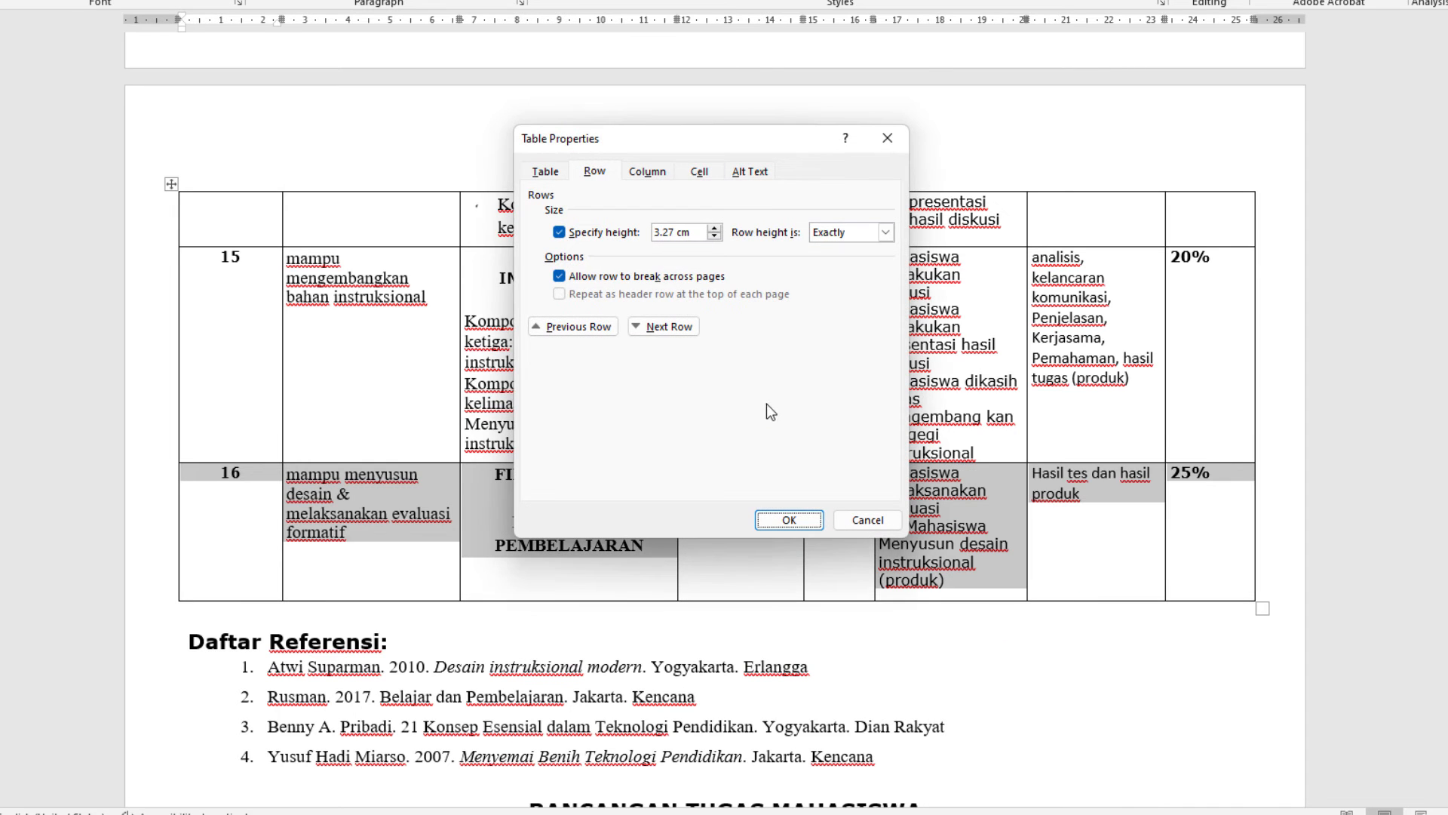
left_click(836, 242)
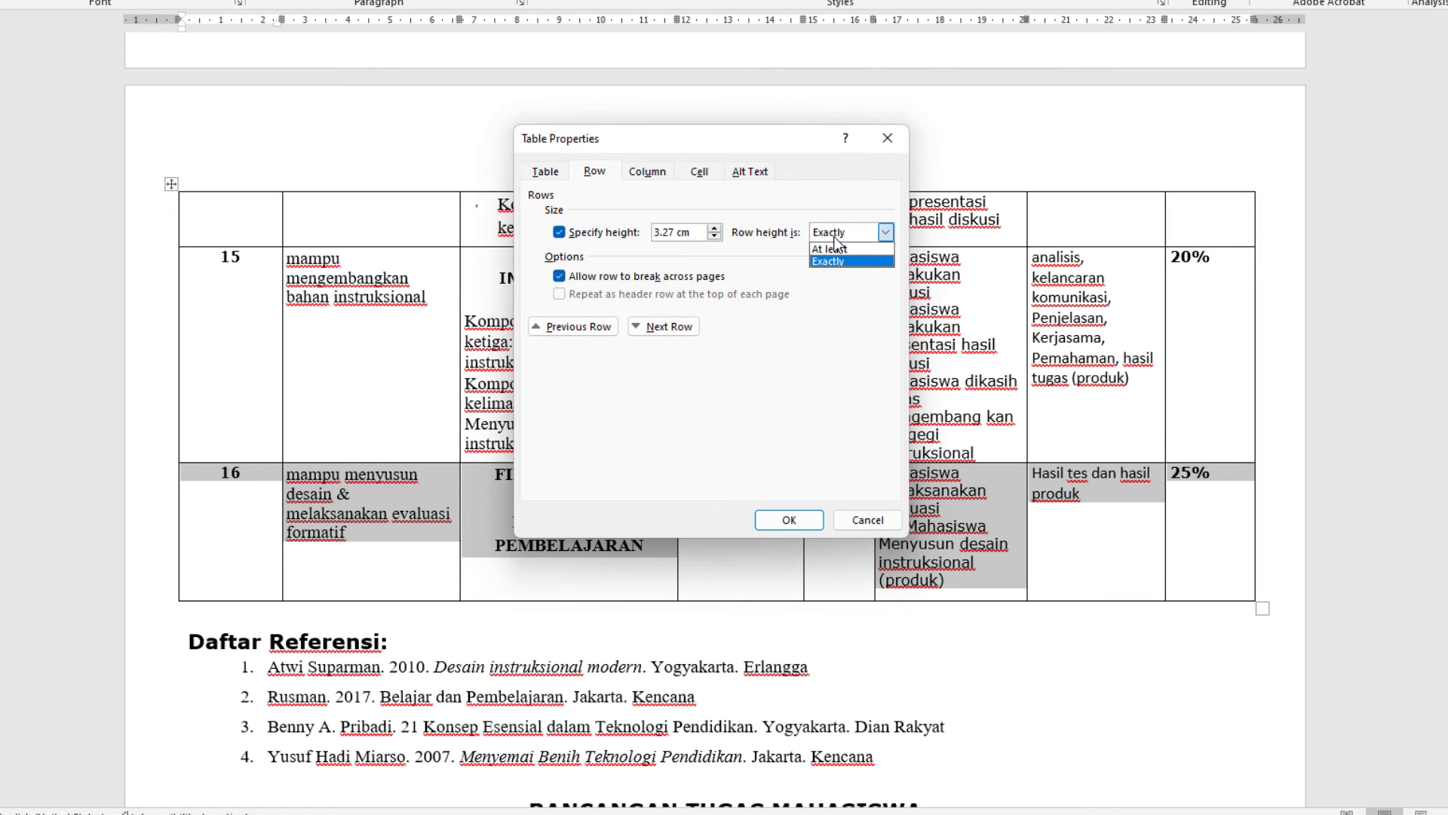
left_click(830, 249)
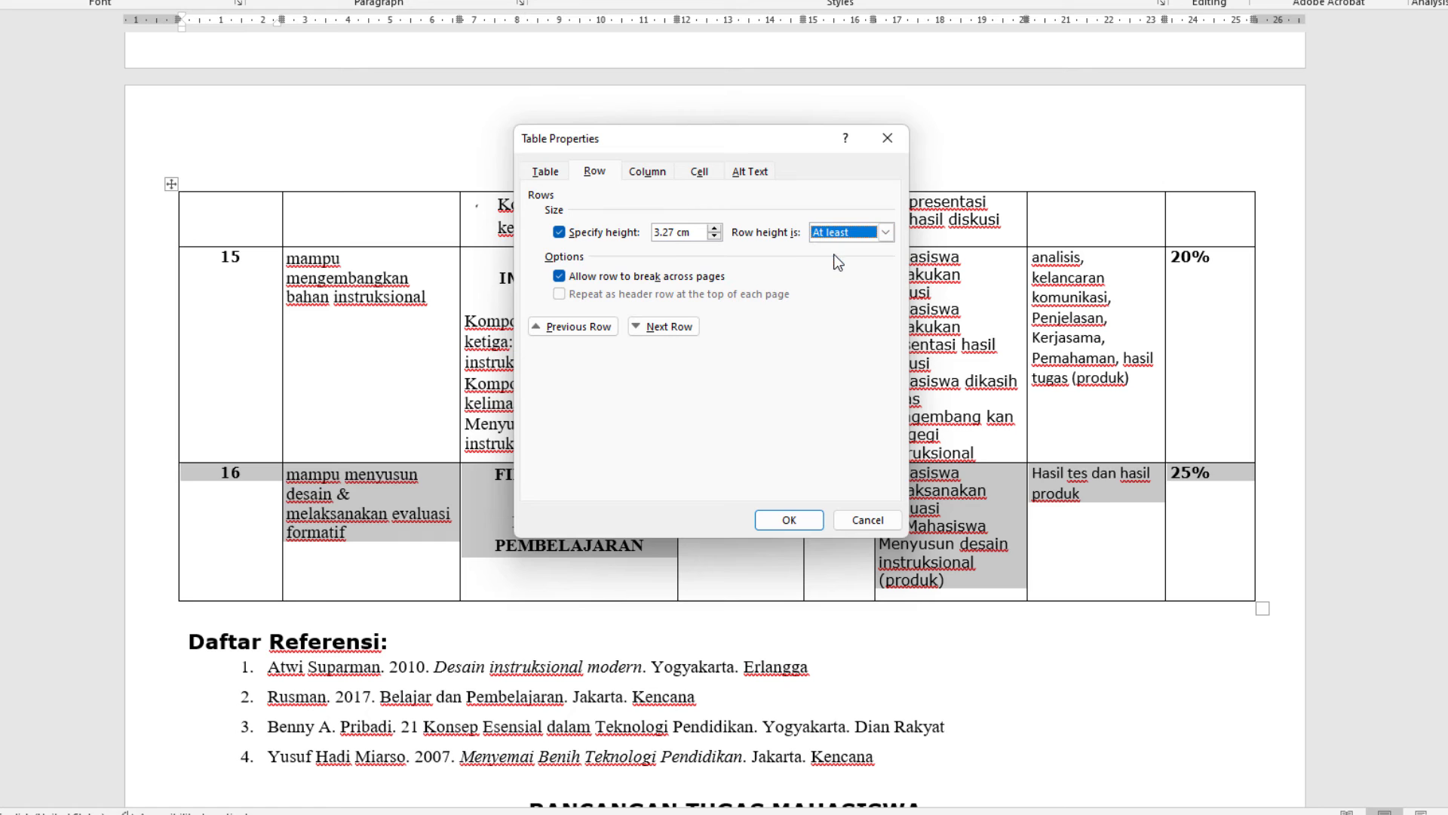
left_click(789, 520)
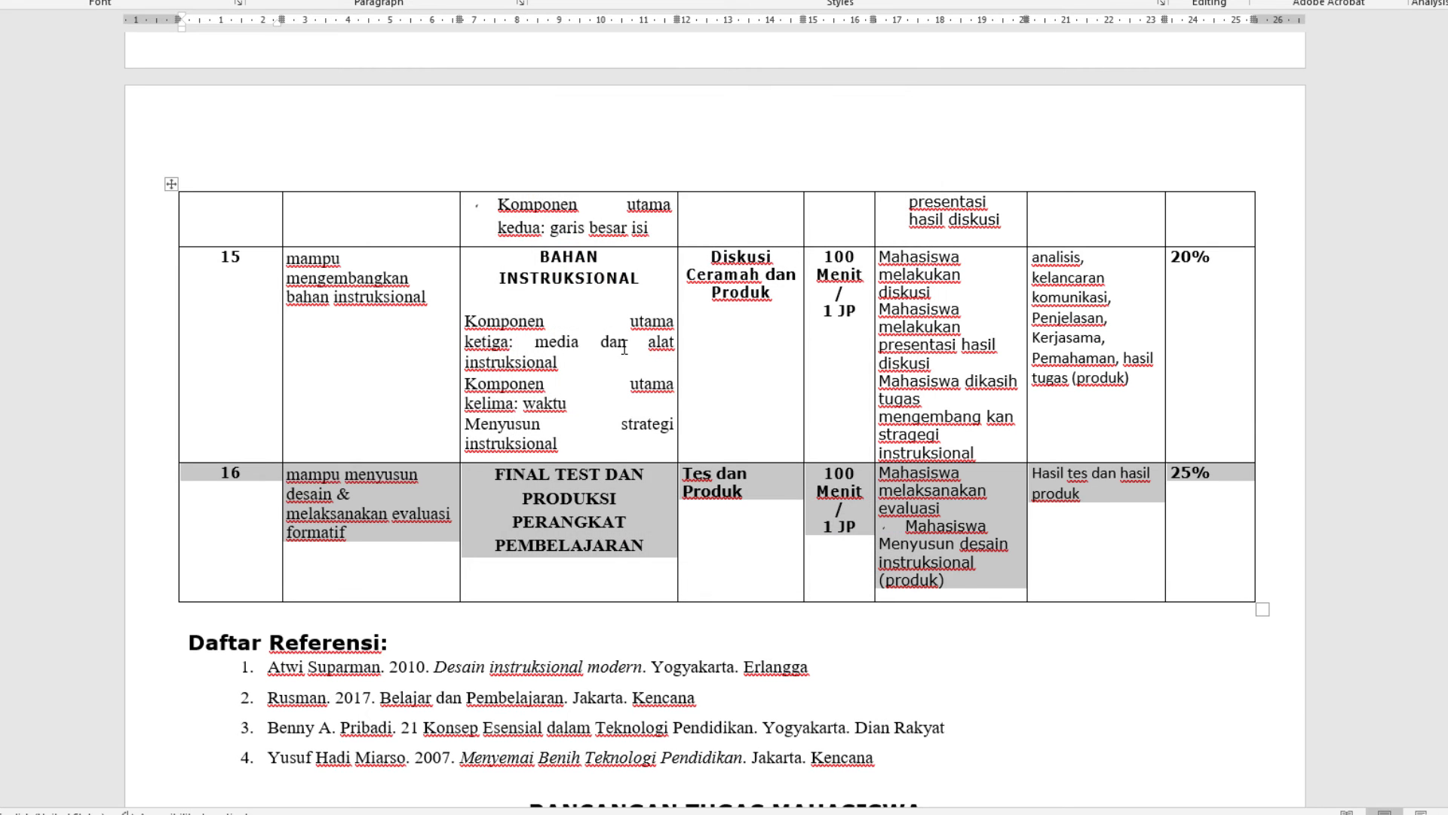
Select the table's top row on this page and set its row height type to At least in the table properties
left_click(627, 344)
left_click_drag(1219, 215, 225, 218)
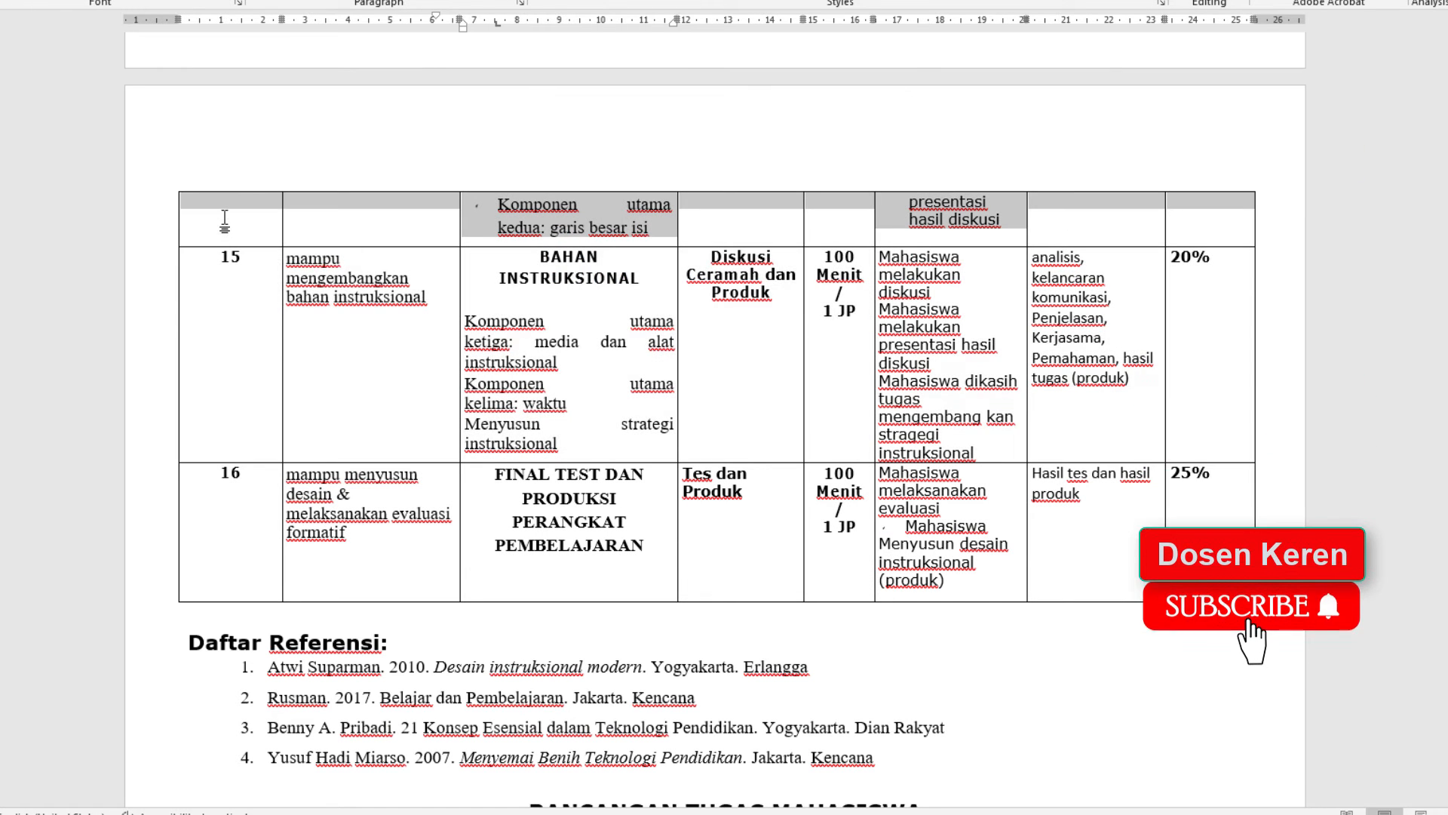
right_click(225, 217)
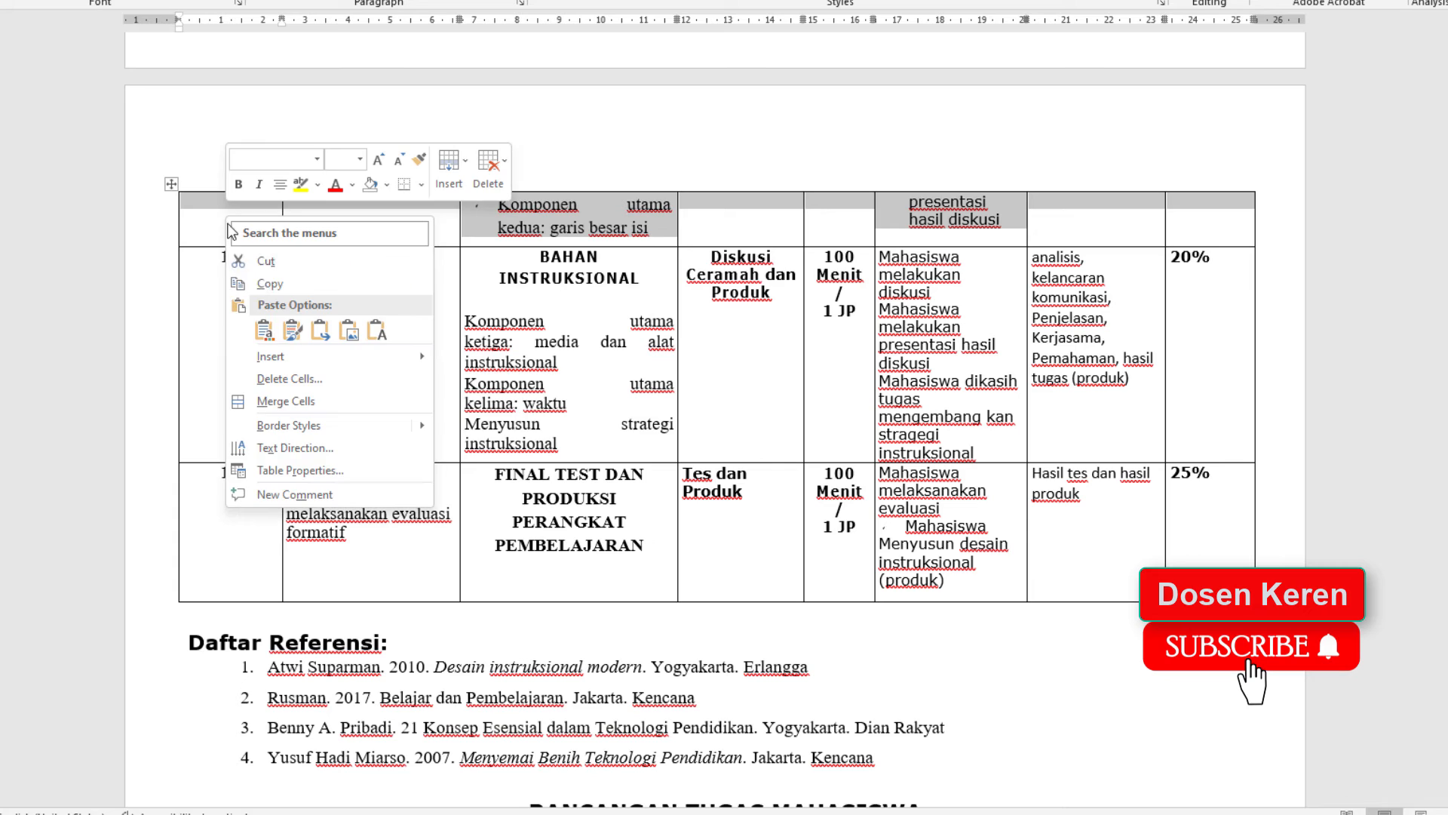
left_click(311, 470)
left_click(886, 233)
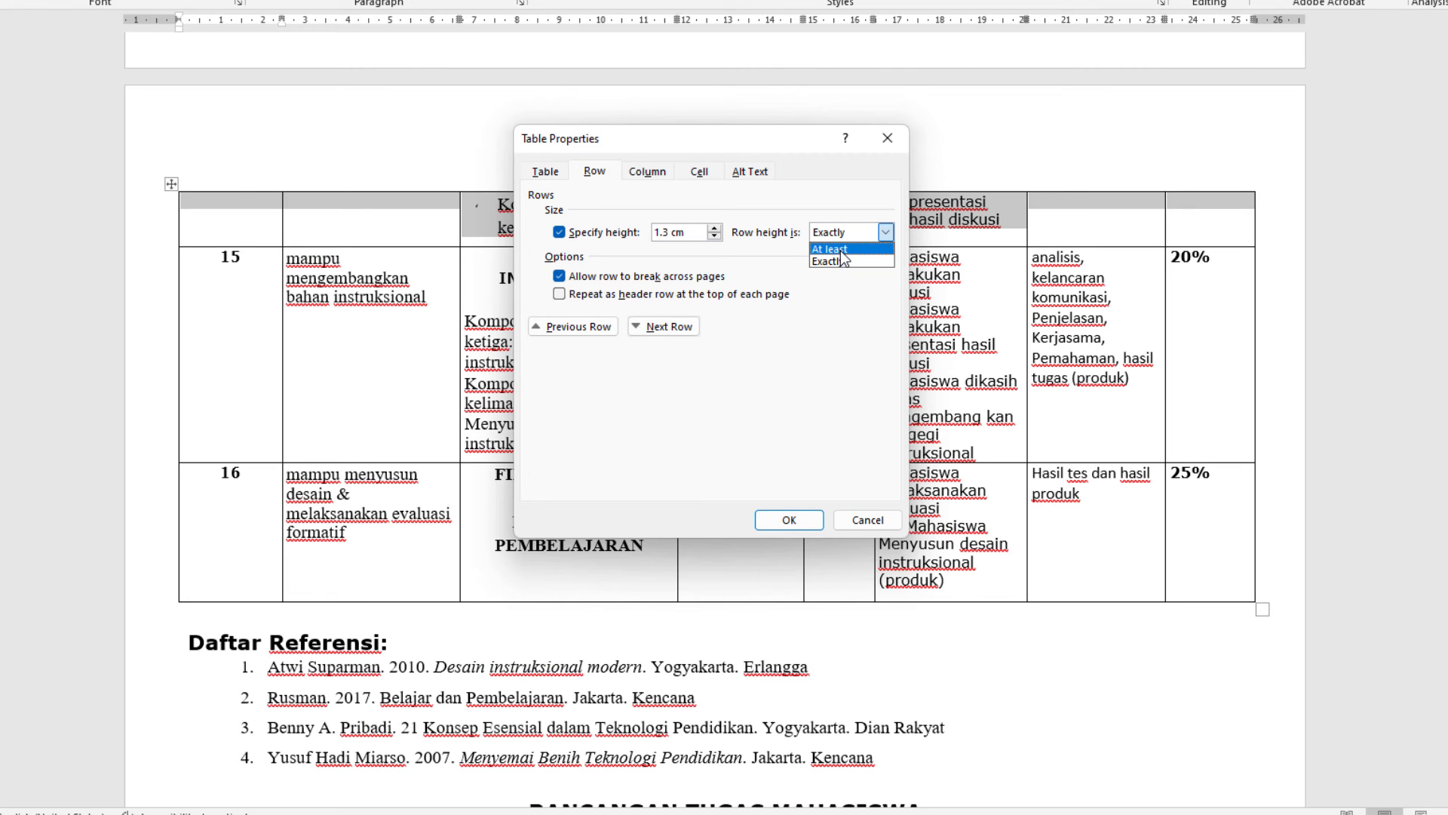
left_click(830, 249)
left_click(789, 520)
Shorten the last row slightly by moving its bottom border upward
left_click(336, 241)
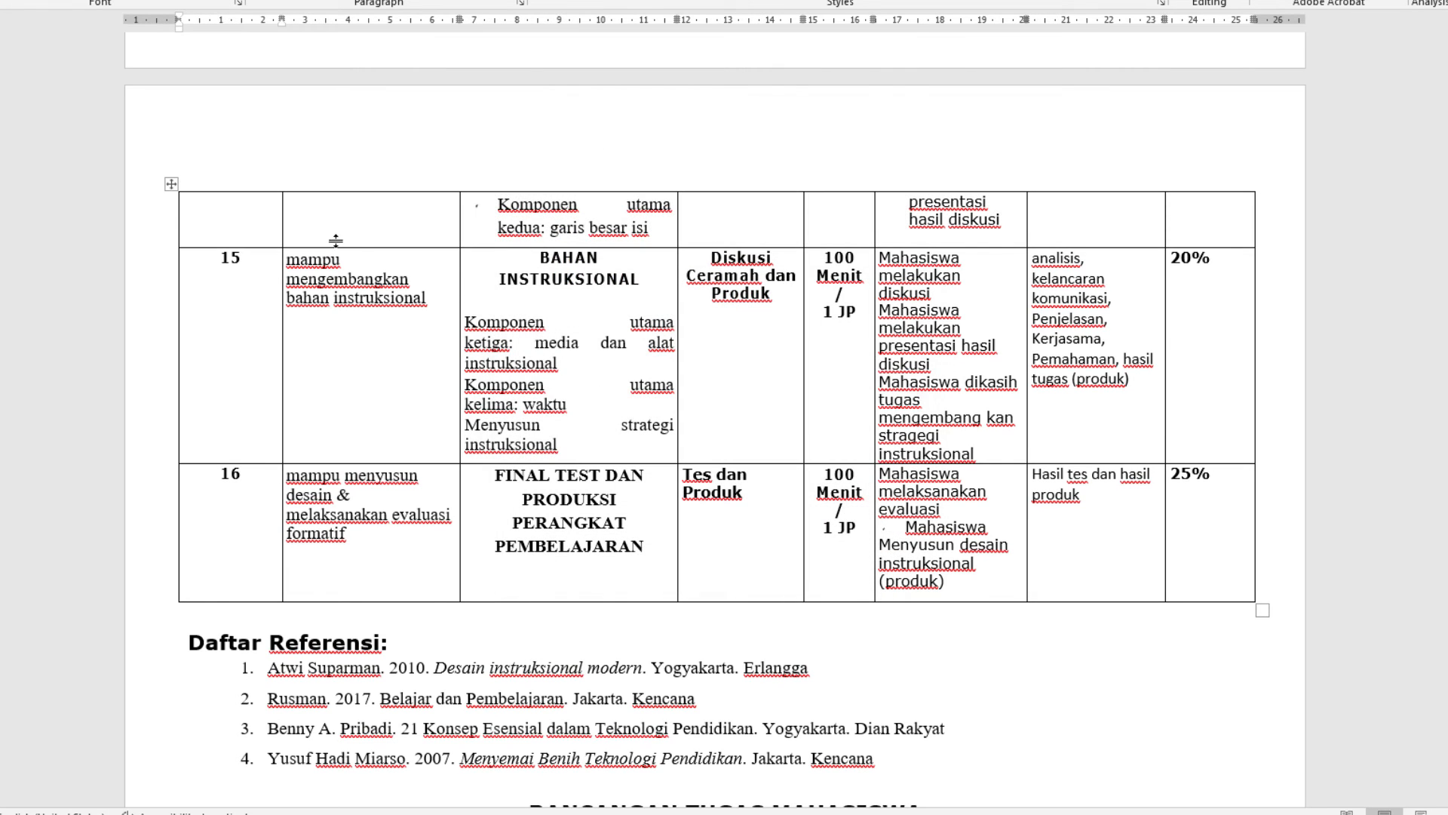
left_click(365, 241)
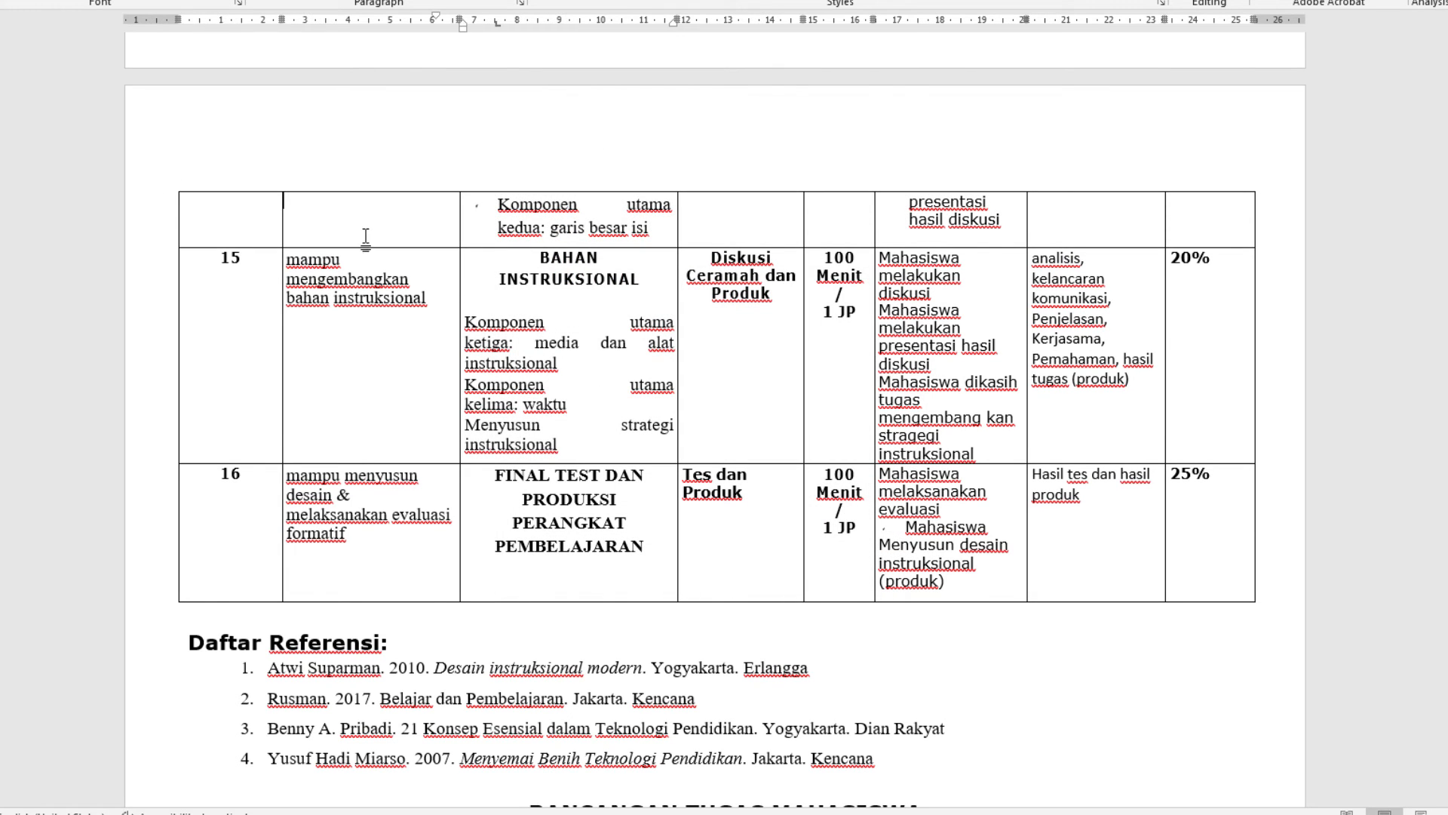
left_click(502, 604)
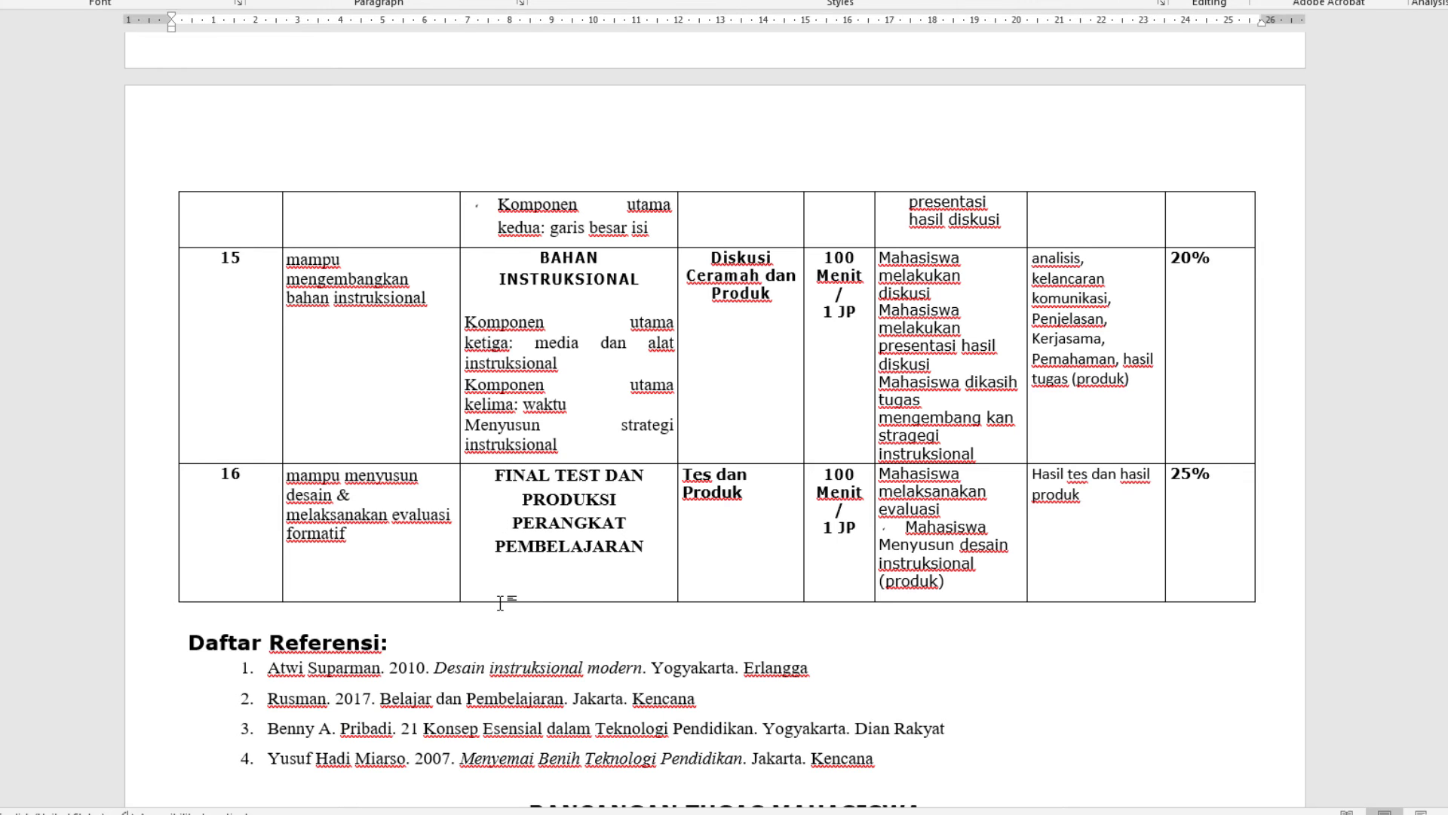
left_click(501, 594)
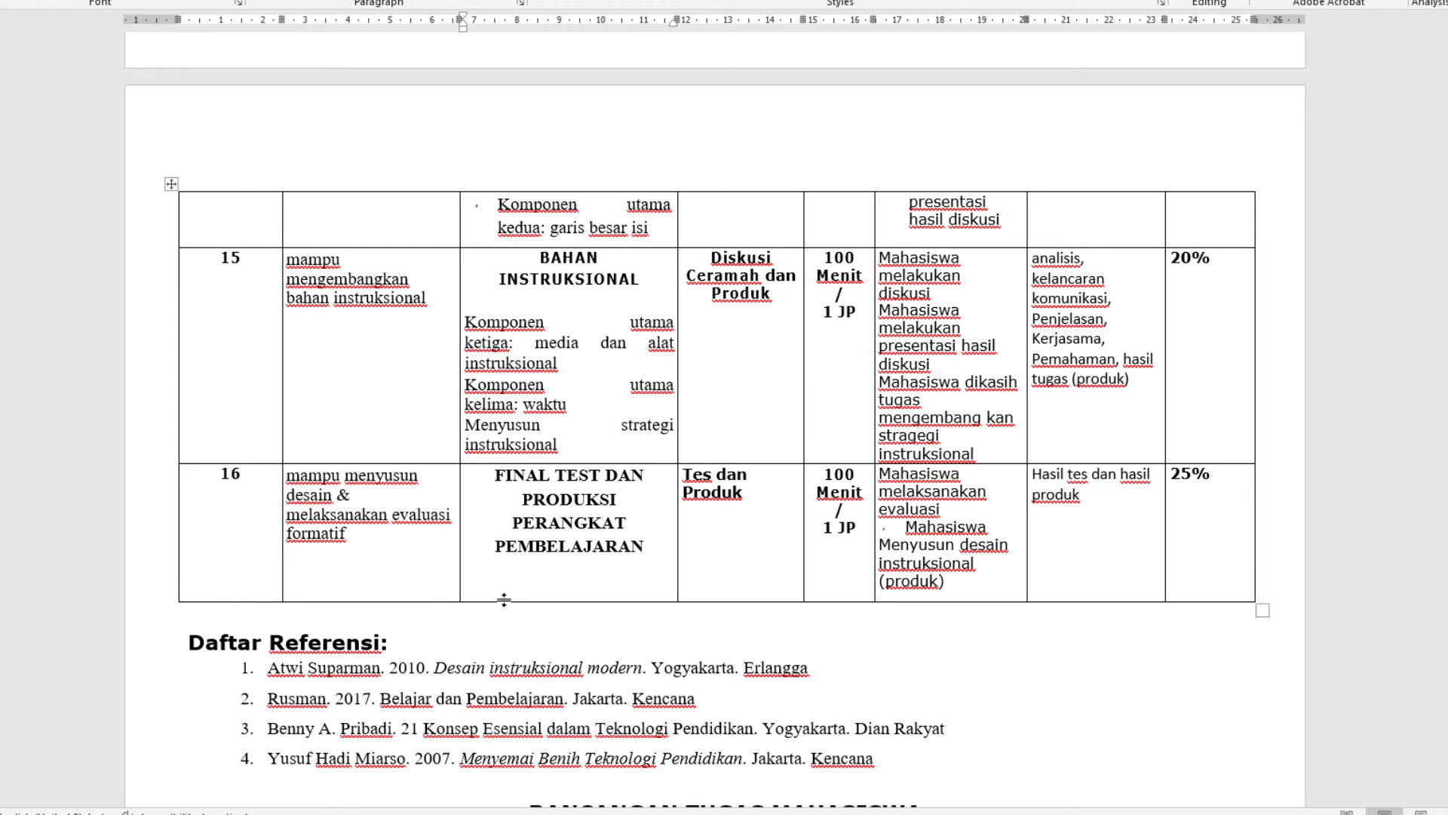
left_click_drag(504, 600, 504, 588)
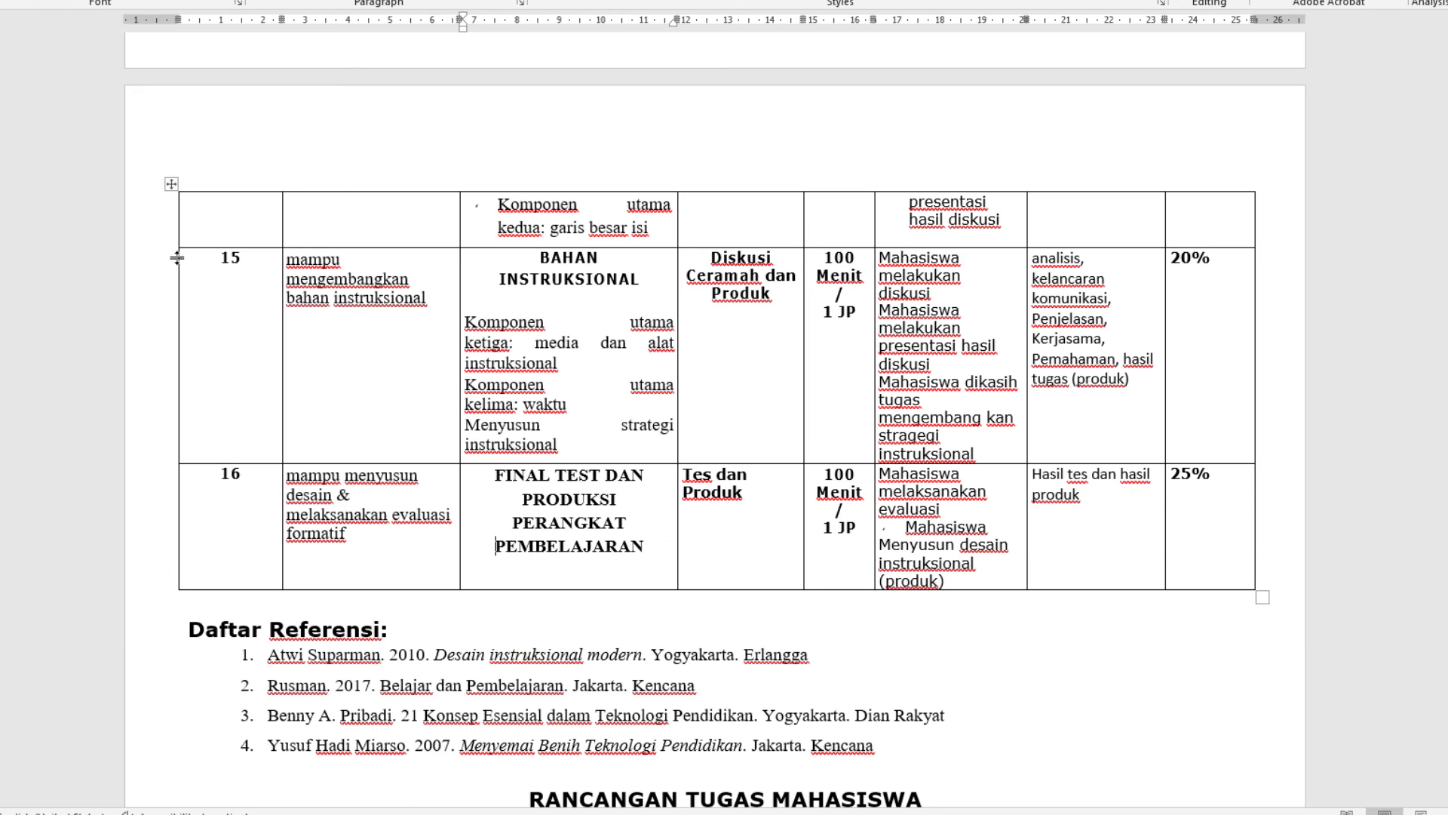
Select the entire table and give all rows a specified height of 0 cm with the height type At least
left_click(171, 185)
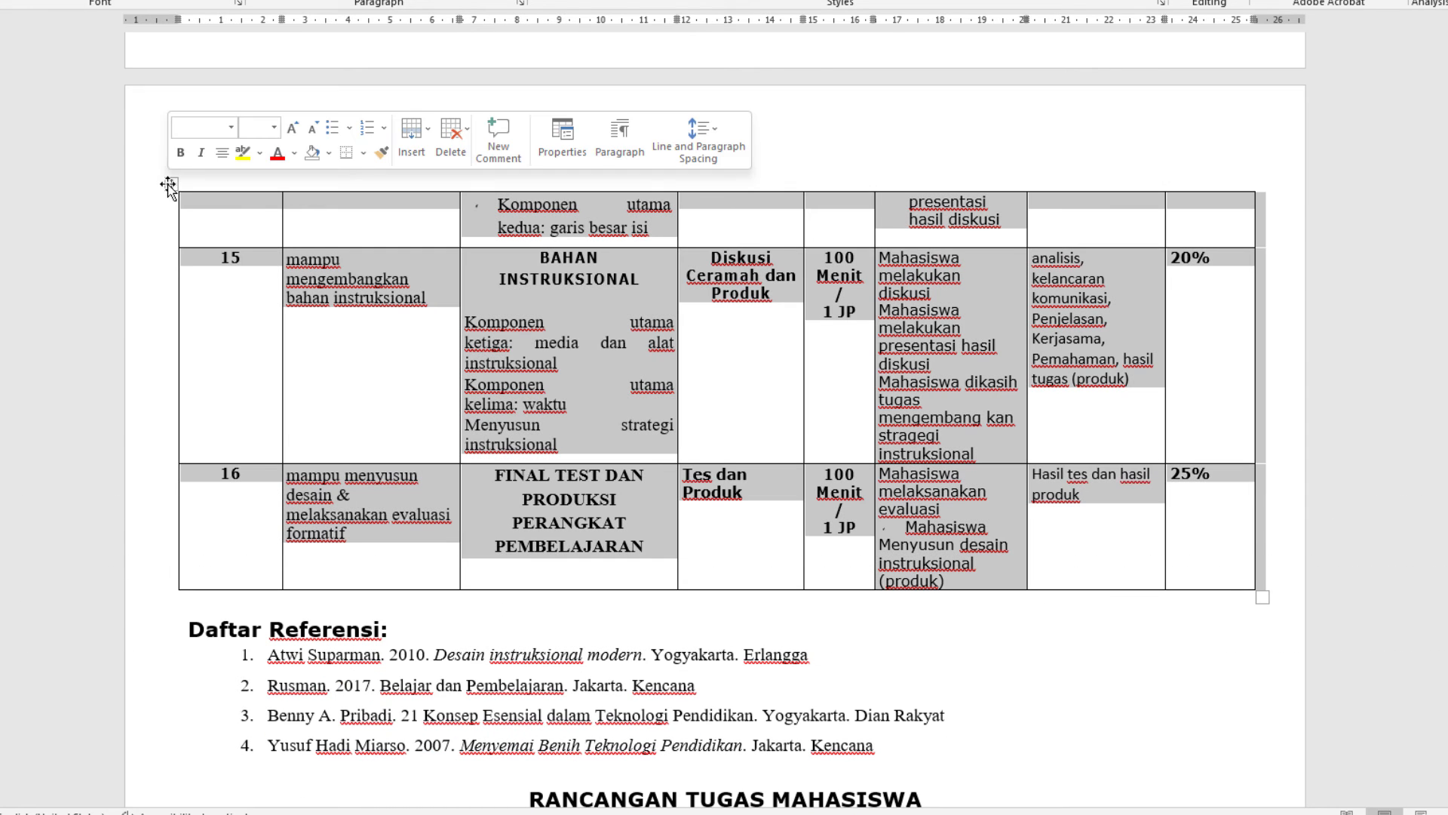
right_click(336, 261)
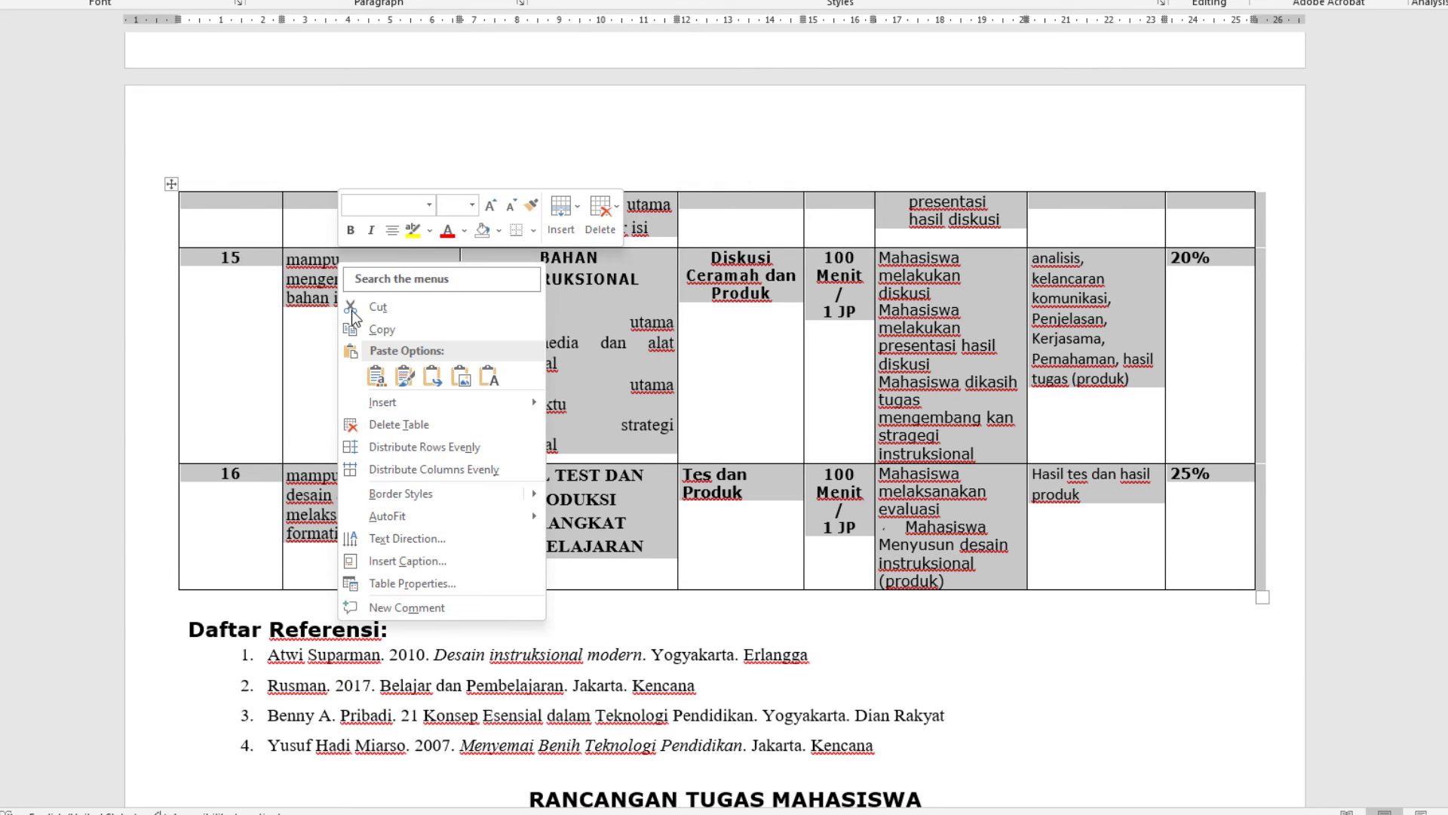
left_click(402, 582)
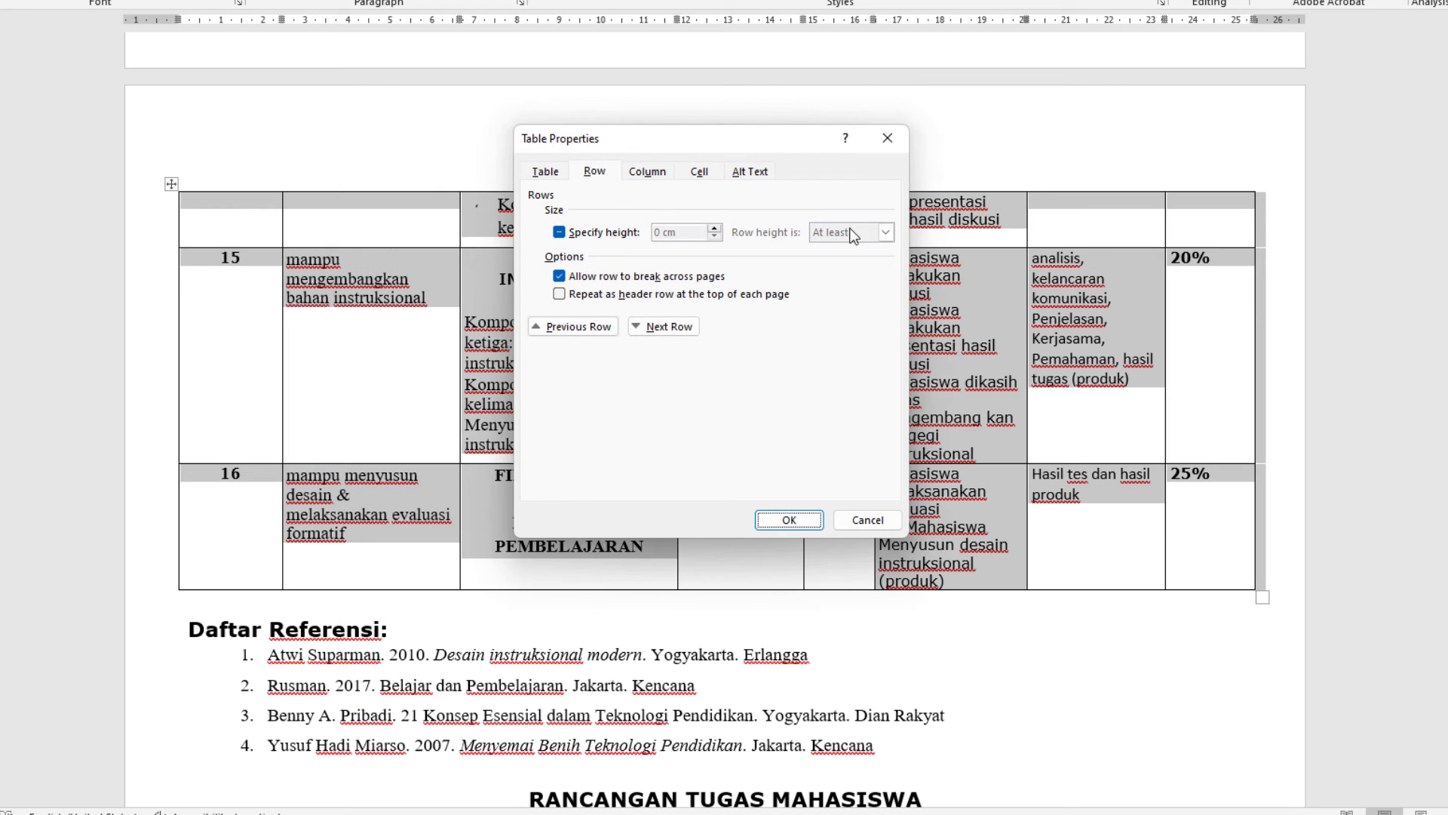
left_click(564, 232)
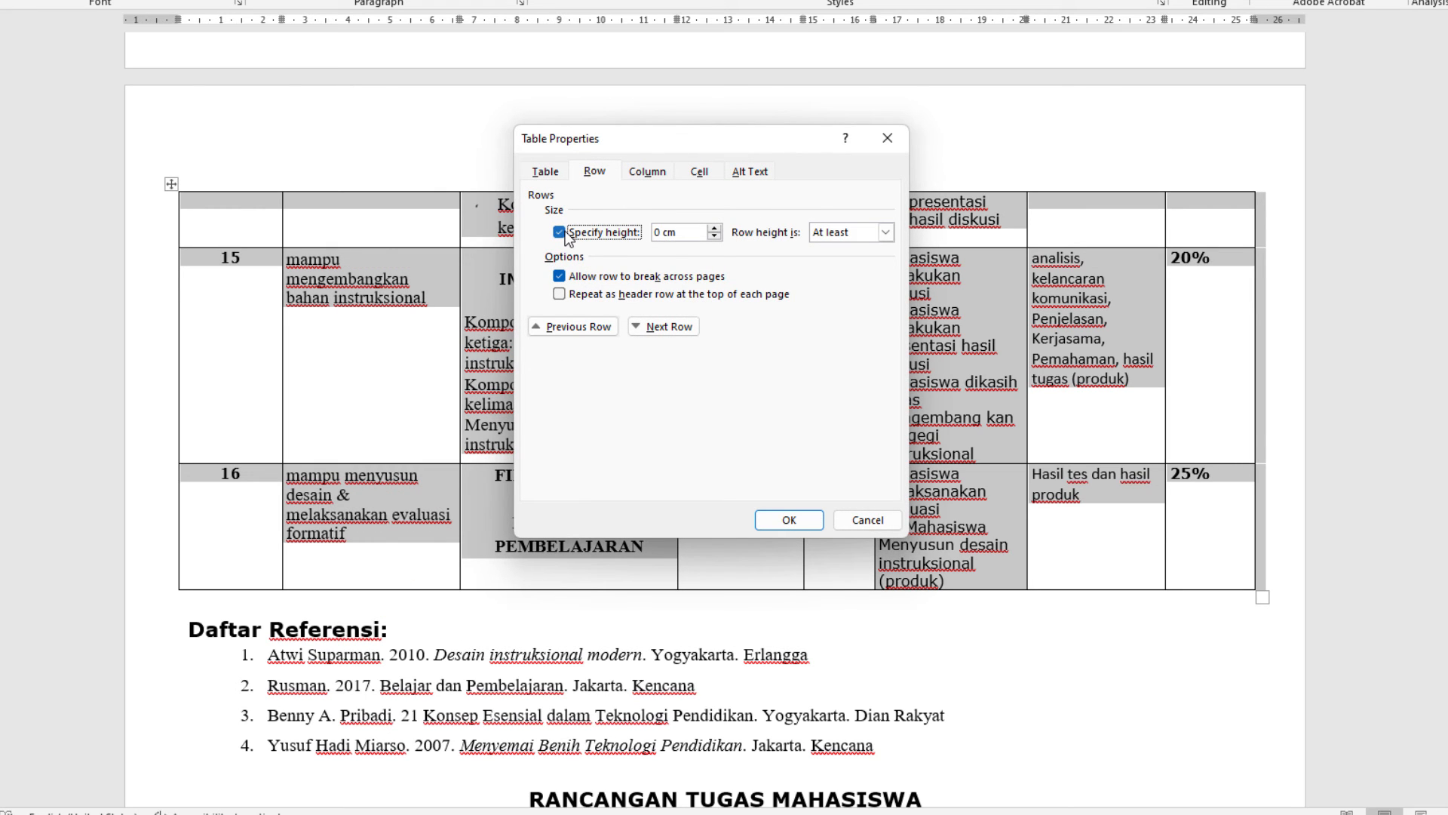
left_click(566, 234)
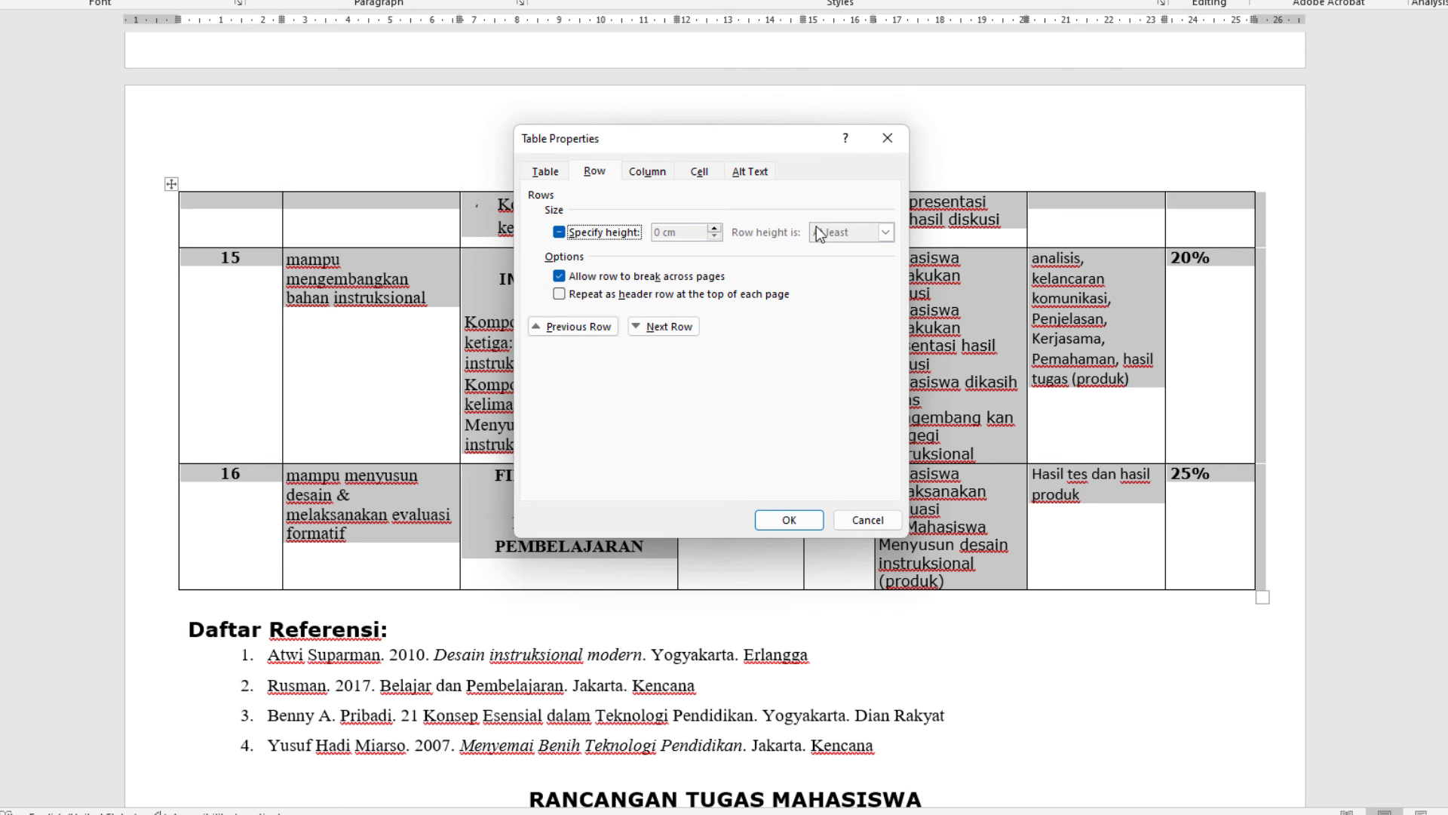
left_click(559, 232)
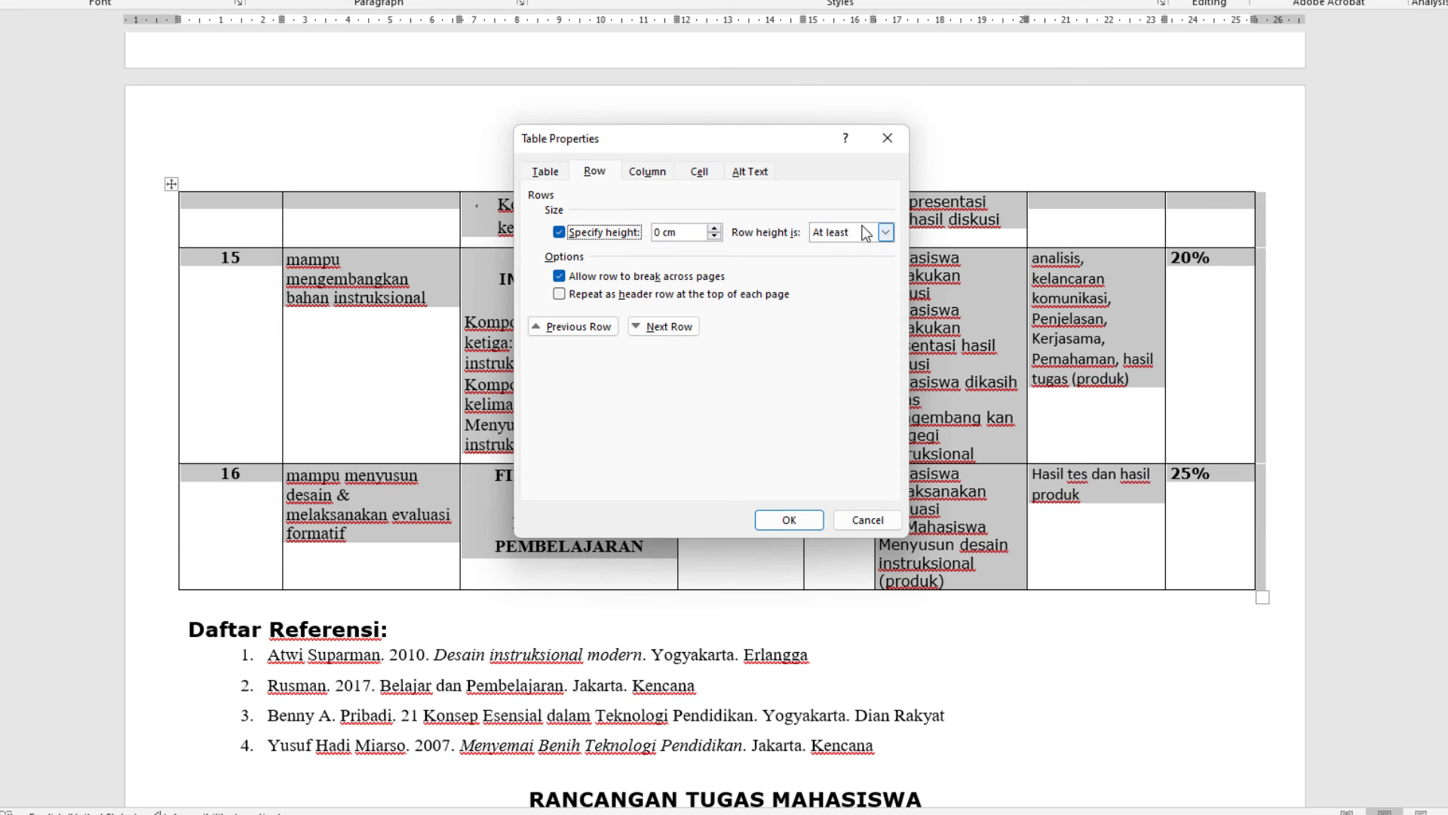
left_click(885, 232)
left_click(845, 249)
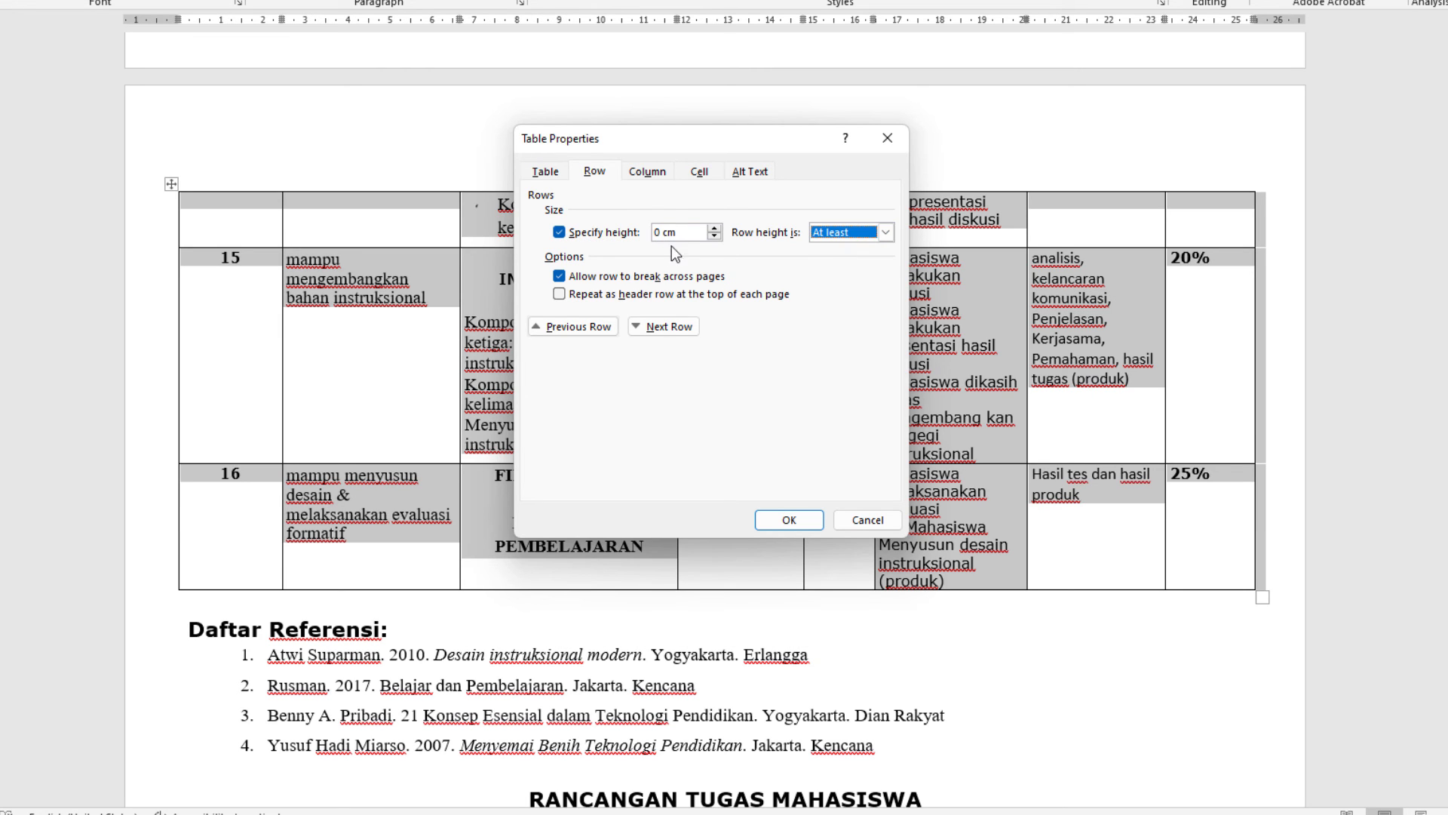
left_click(781, 521)
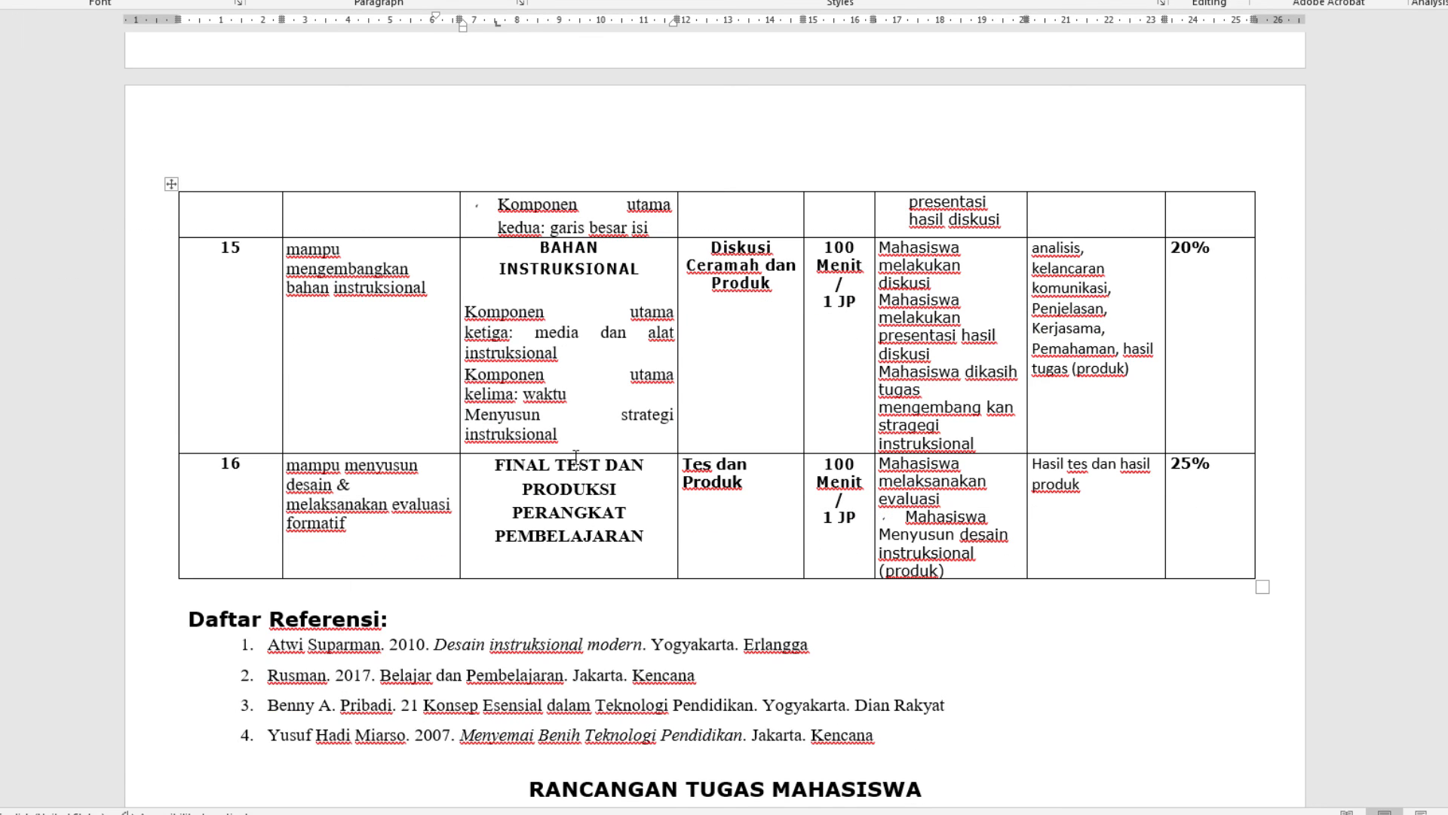
mouse_move(573, 455)
left_mouse_down()
mouse_move(572, 399)
mouse_move(563, 452)
mouse_move(563, 428)
left_mouse_up()
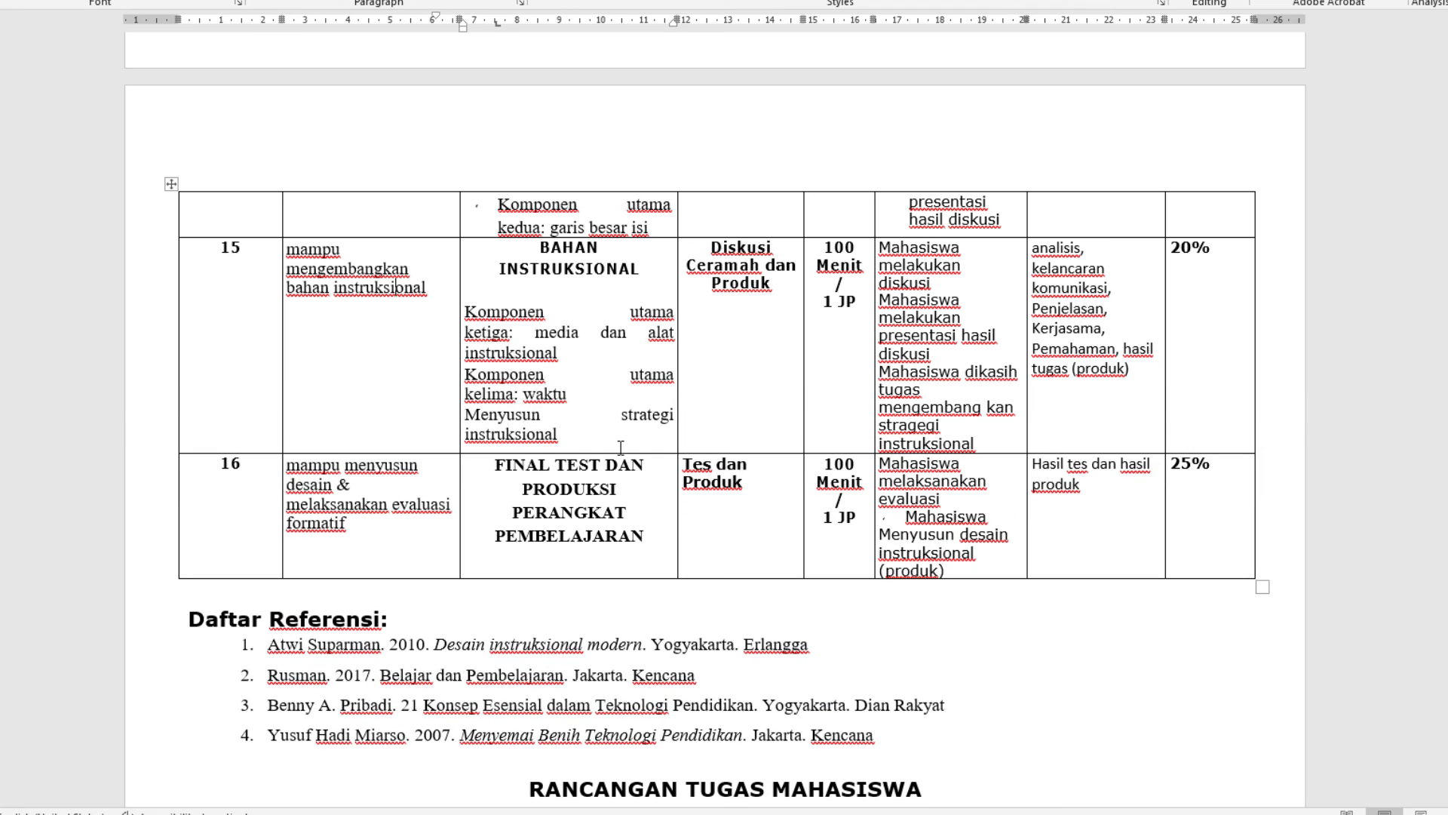